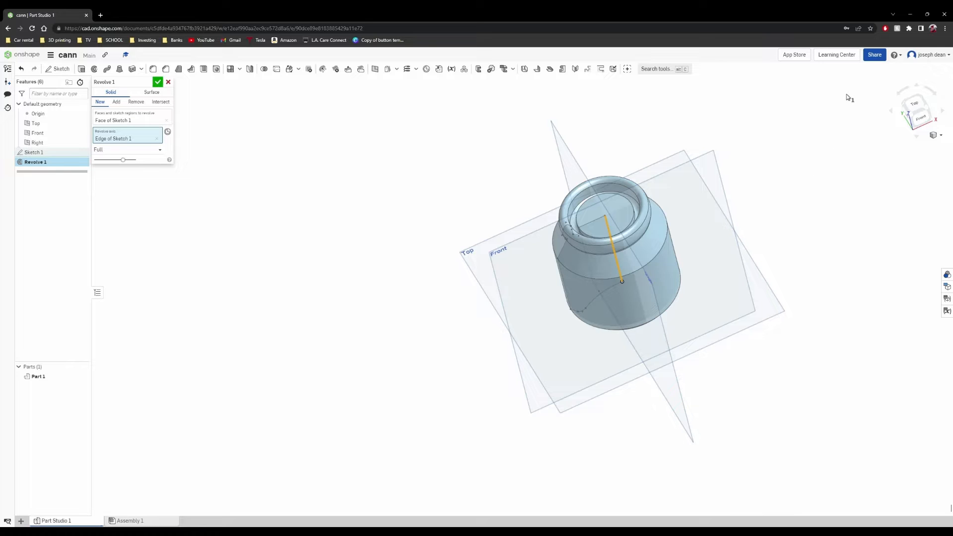
{"action": "right_click_drag", "start_coordinate": [719, 216], "coordinate": [921, 145]}
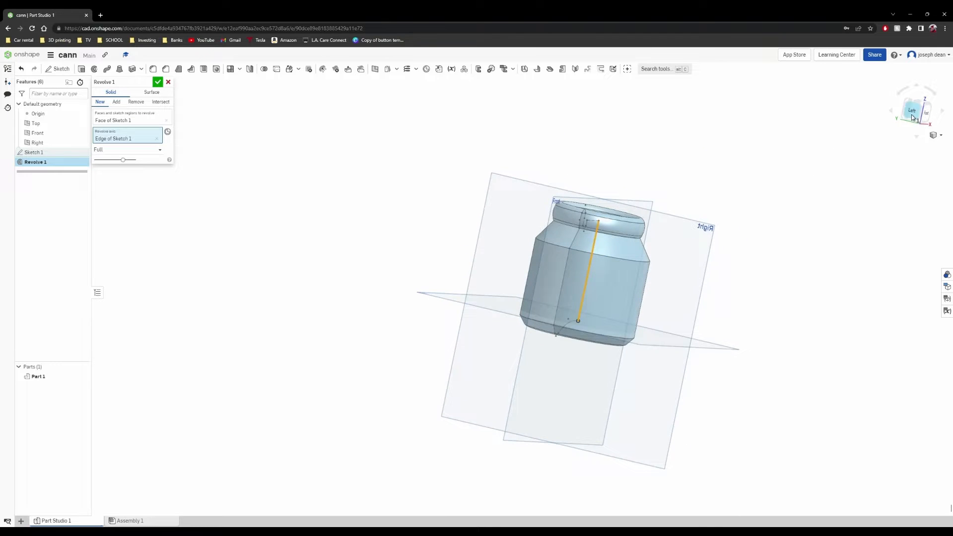
{"action": "right_click_drag", "start_coordinate": [834, 199], "coordinate": [543, 281]}
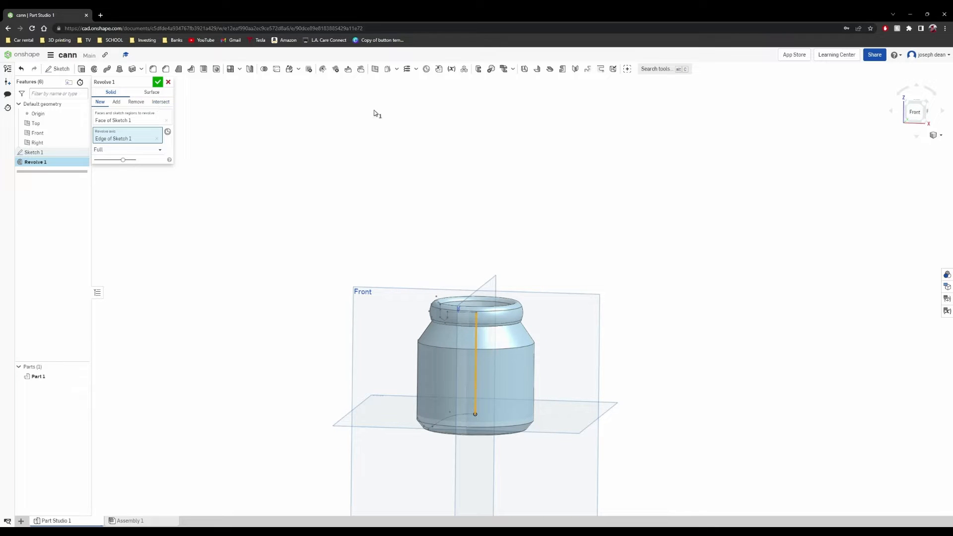
{"action": "right_click_drag", "start_coordinate": [446, 307], "coordinate": [433, 292]}
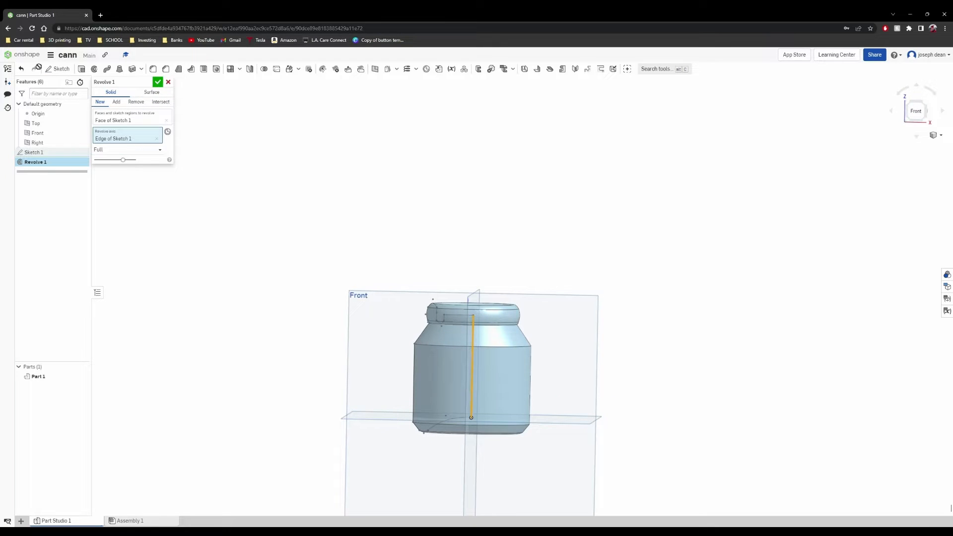
- Leave the current document and create a new document named CANNN
{"action": "left_click", "coordinate": [20, 54]}
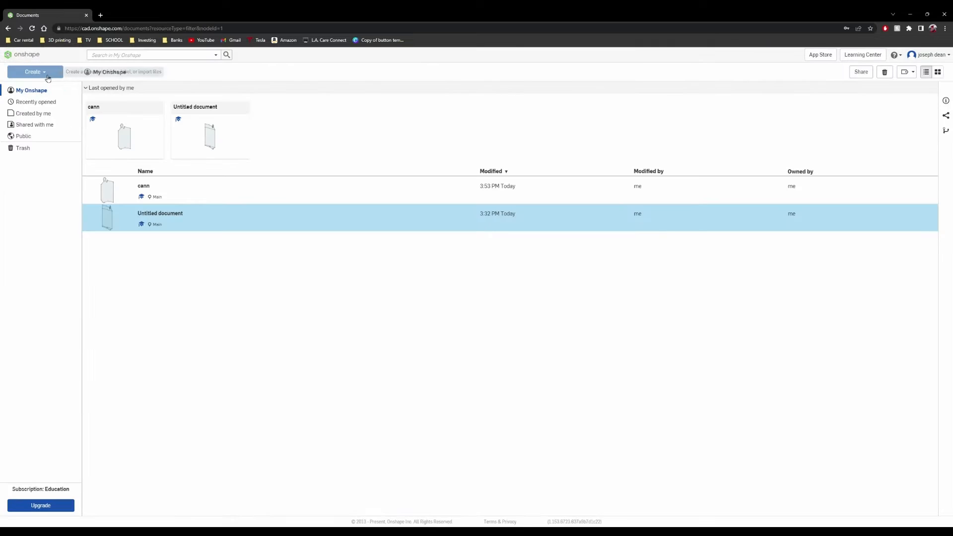
{"action": "left_click", "coordinate": [54, 73]}
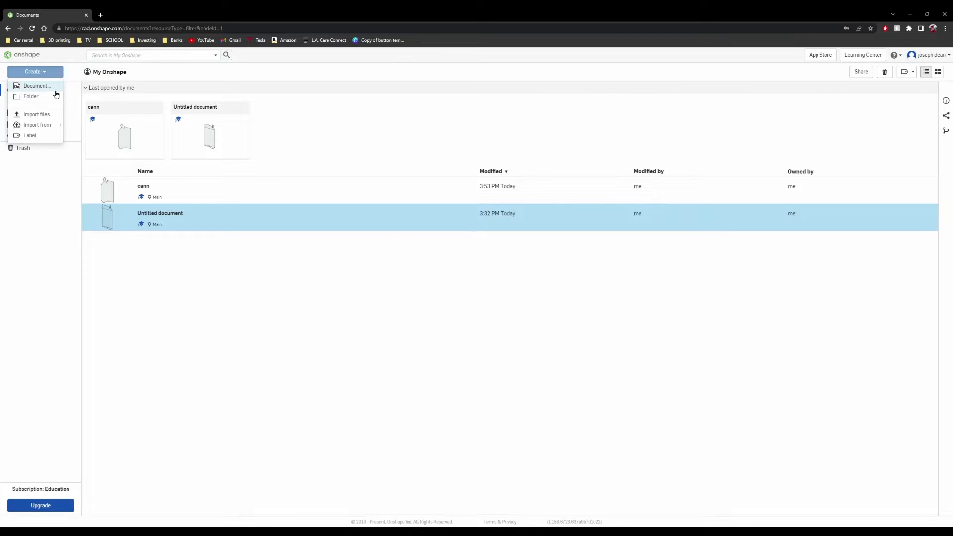
{"action": "left_click", "coordinate": [55, 92]}
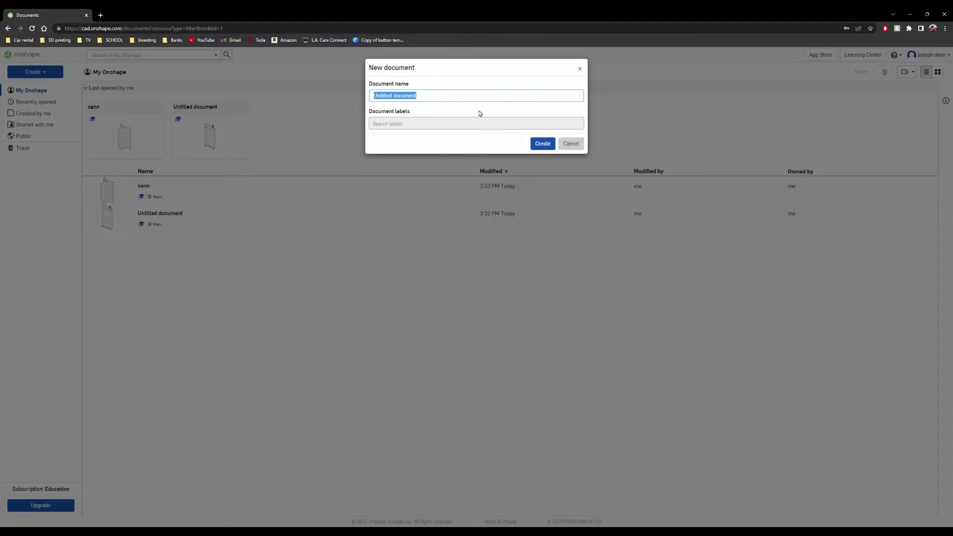
{"action": "type", "text": "CANNN"}
{"action": "key", "text": "Return"}
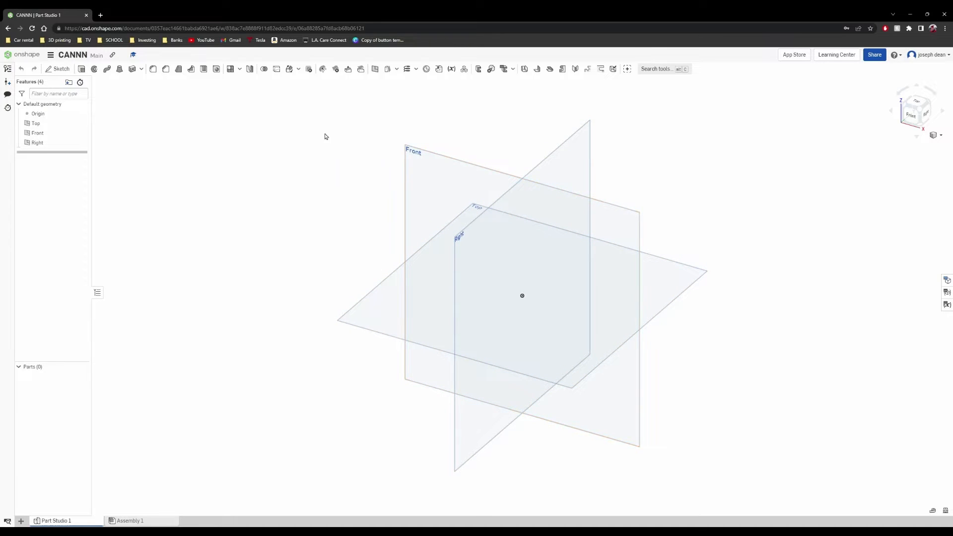
- Start a new sketch on the Front plane and view it from the front
{"action": "left_click", "coordinate": [62, 69]}
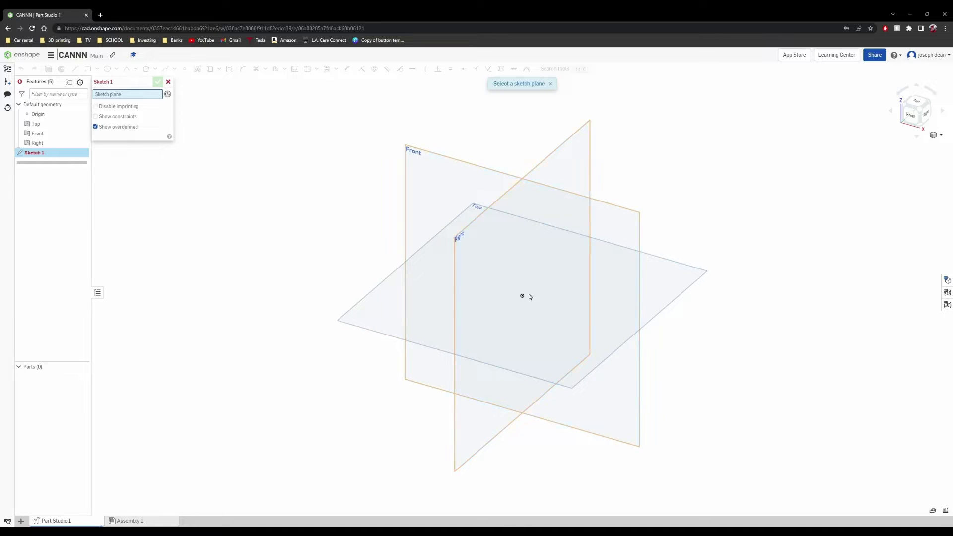
{"action": "left_click", "coordinate": [430, 173]}
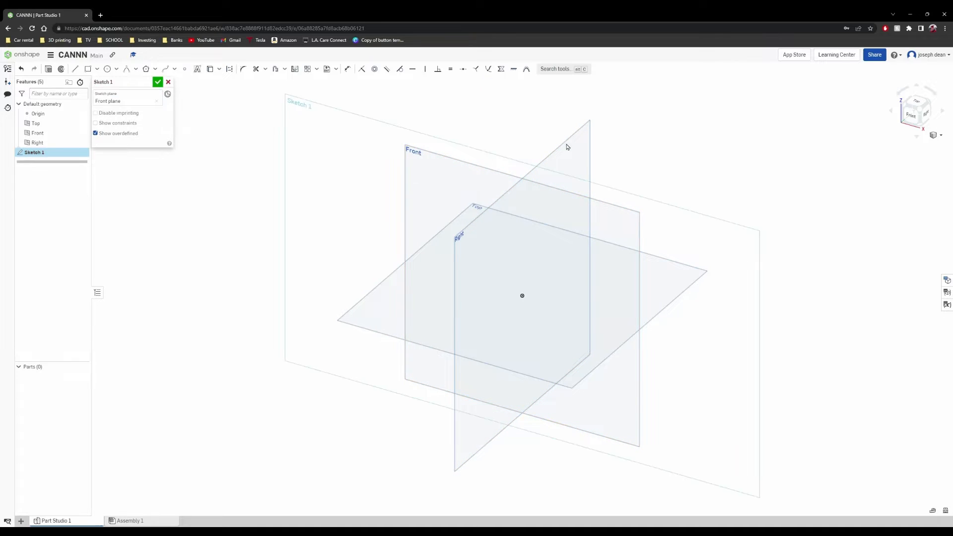
{"action": "left_click", "coordinate": [914, 117]}
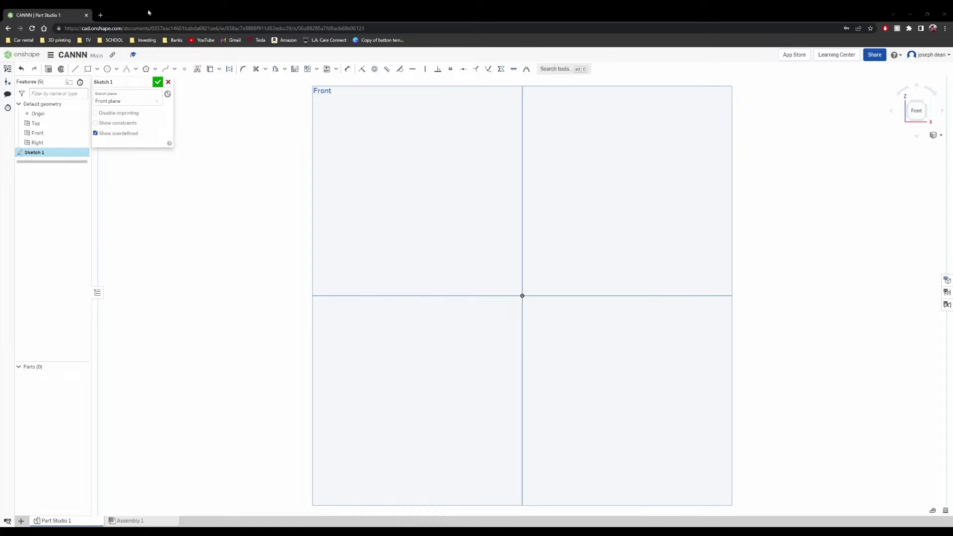
- Draw connected lines: about 58.3 straight up from the origin, about 16.8 horizontally outward, and about 3.1 down
{"action": "left_click", "coordinate": [74, 68]}
{"action": "left_click", "coordinate": [525, 299]}
{"action": "left_click", "coordinate": [527, 133]}
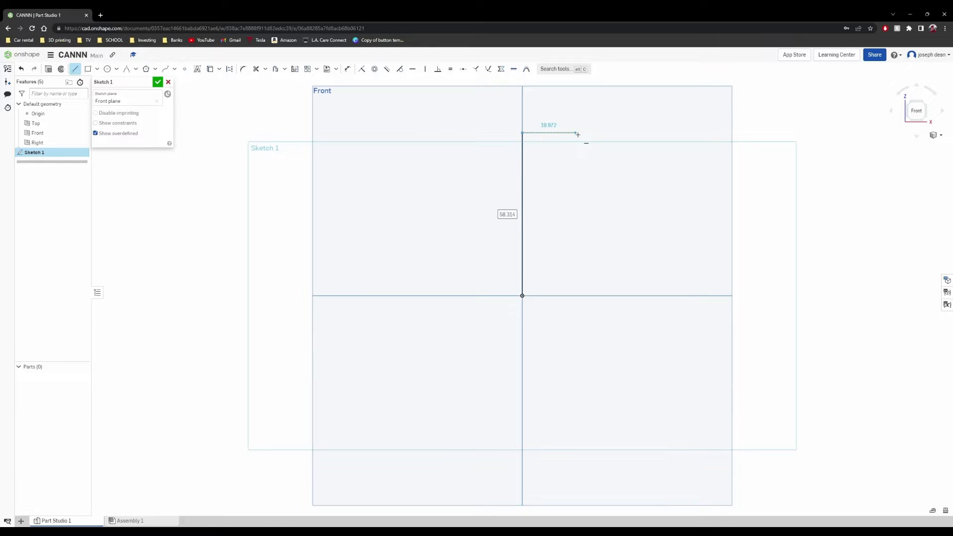
{"action": "left_click", "coordinate": [571, 134]}
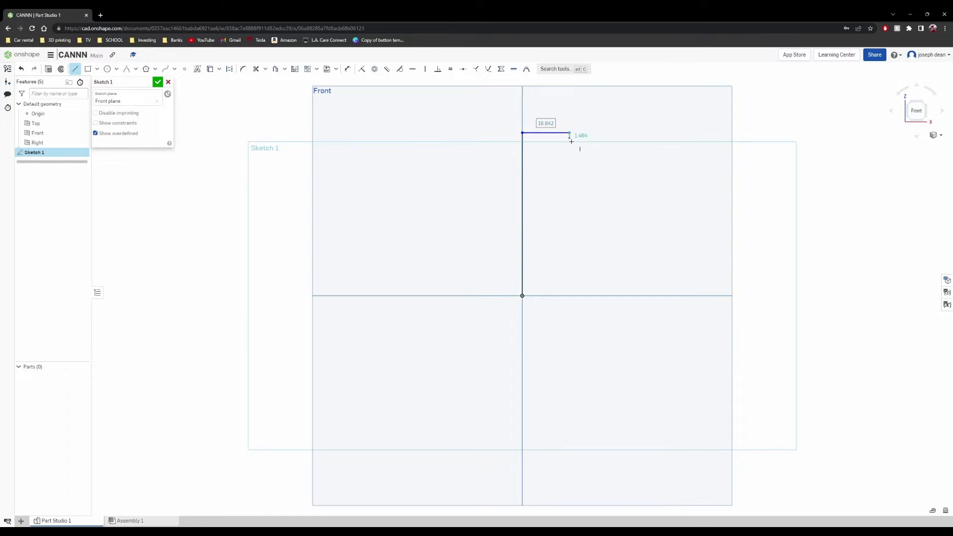
{"action": "left_click", "coordinate": [570, 141]}
{"action": "right_click", "coordinate": [582, 155]}
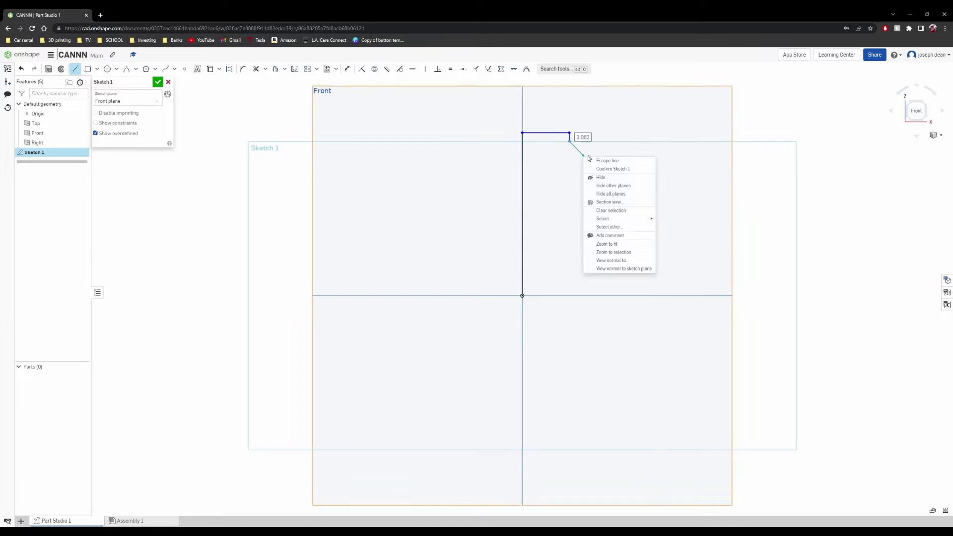
{"action": "left_click", "coordinate": [601, 160]}
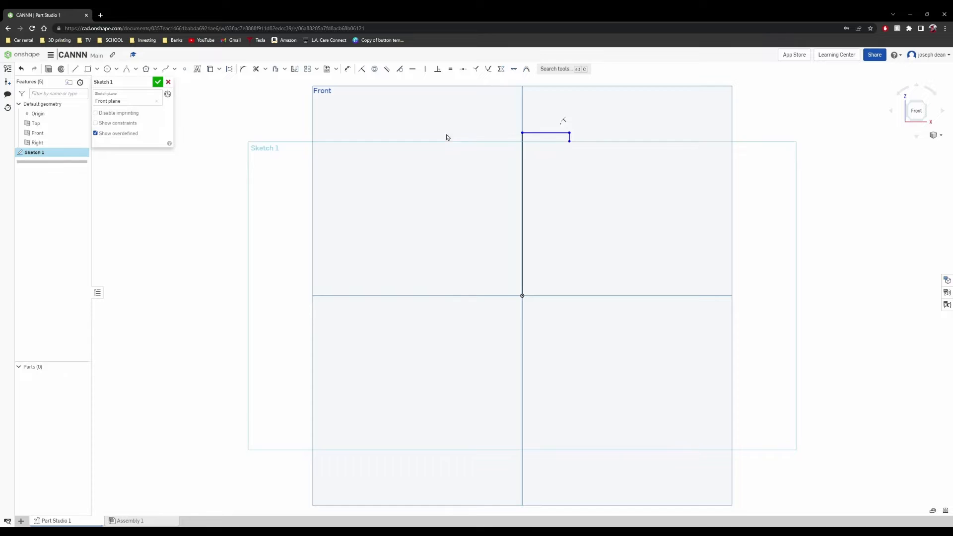
{"action": "right_click", "coordinate": [582, 150]}
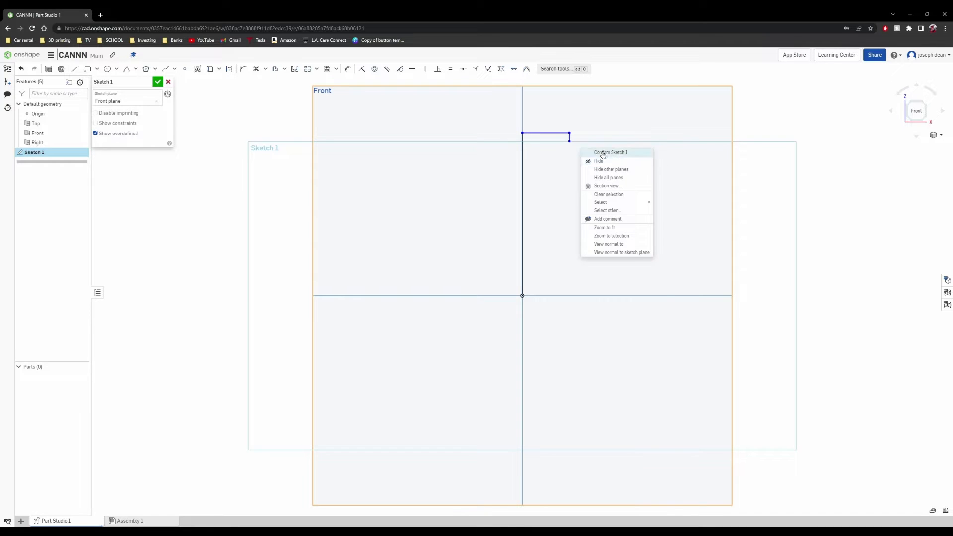
{"action": "left_click", "coordinate": [75, 69]}
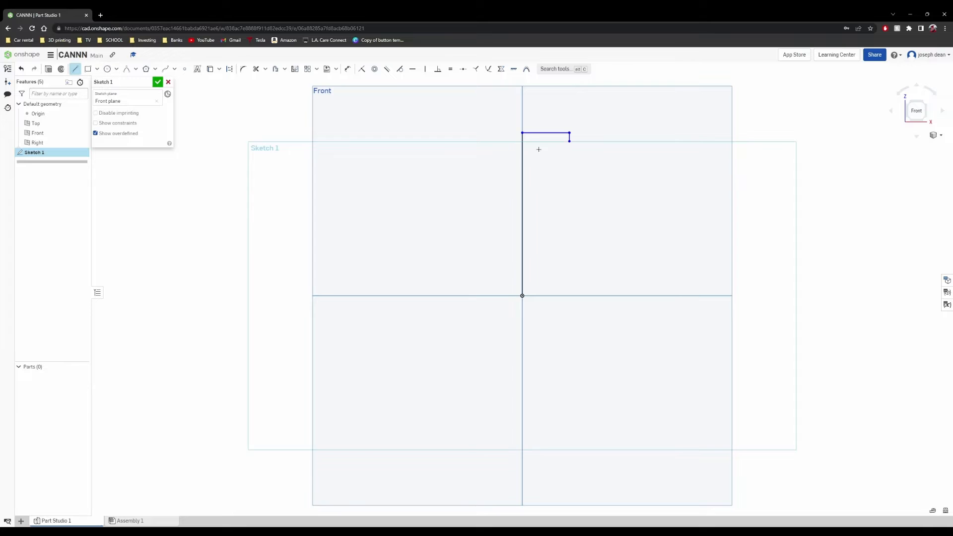
{"action": "left_click", "coordinate": [570, 142]}
{"action": "right_click", "coordinate": [595, 152]}
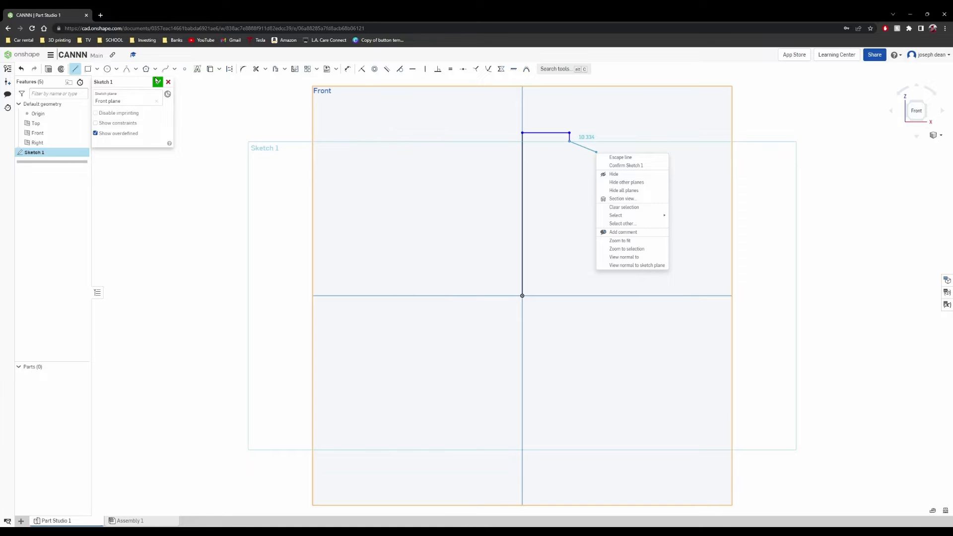
{"action": "left_click", "coordinate": [125, 74]}
- Draw chained 0.5-rho conics from the short line's end: a downward groove, a vertical rise, and an arch over the rim
{"action": "left_click", "coordinate": [126, 70]}
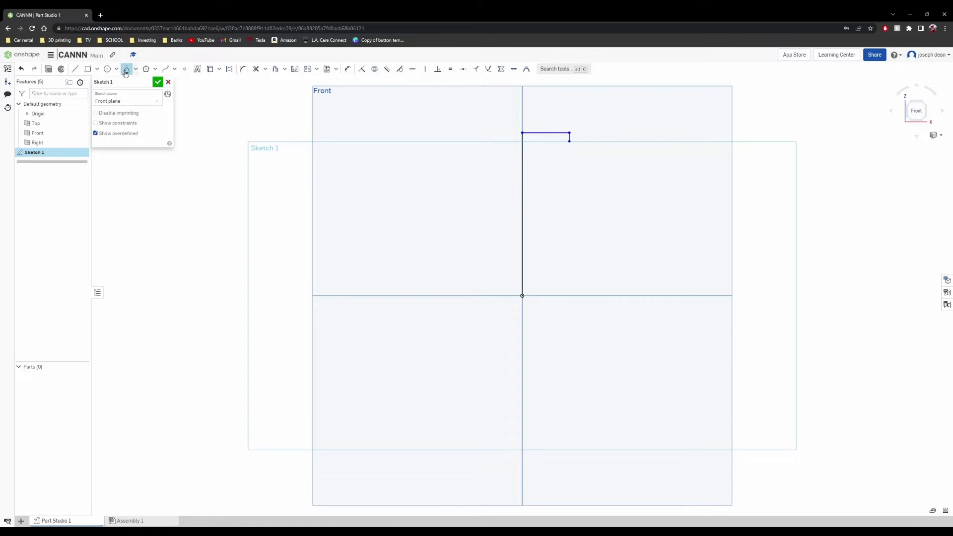
{"action": "left_click", "coordinate": [569, 141]}
{"action": "left_click", "coordinate": [583, 143]}
{"action": "left_click", "coordinate": [585, 144]}
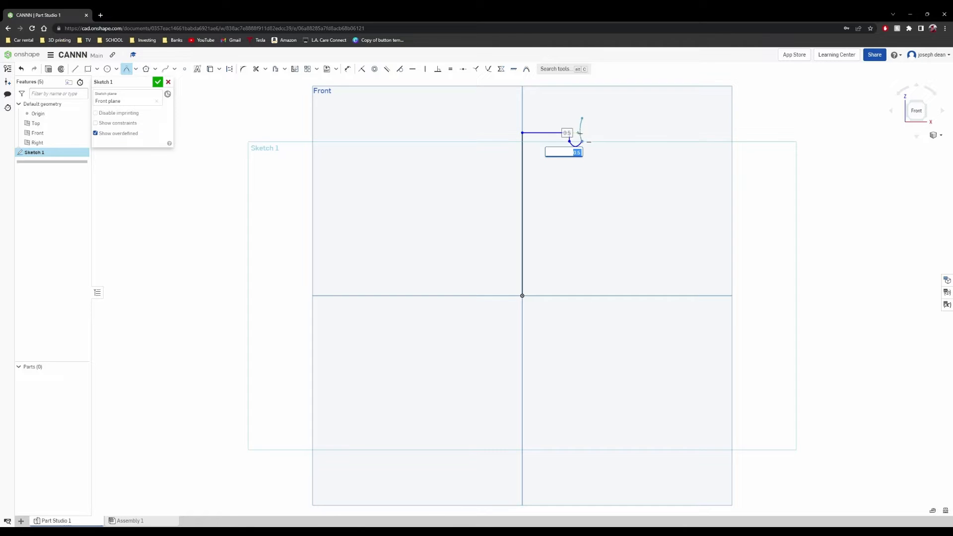
{"action": "left_click", "coordinate": [582, 120]}
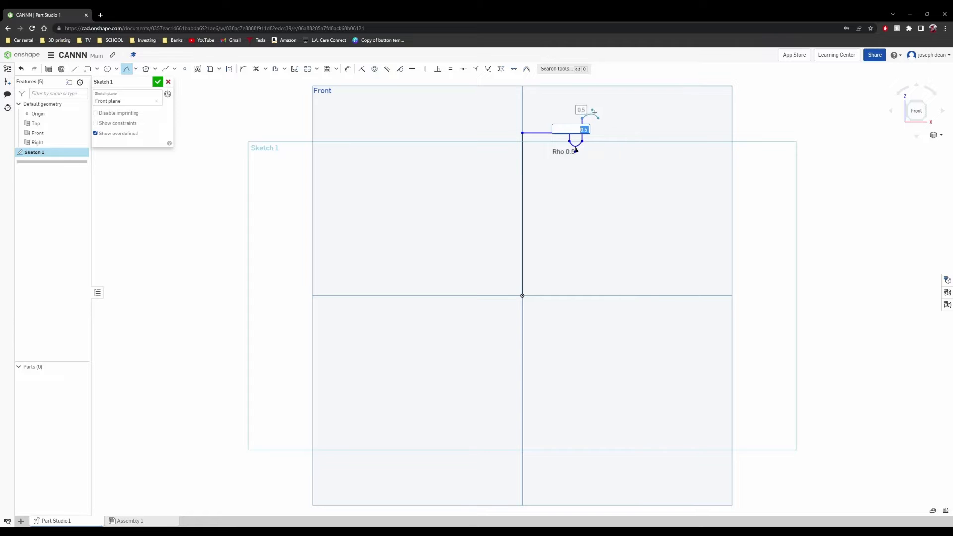
{"action": "left_click", "coordinate": [598, 119]}
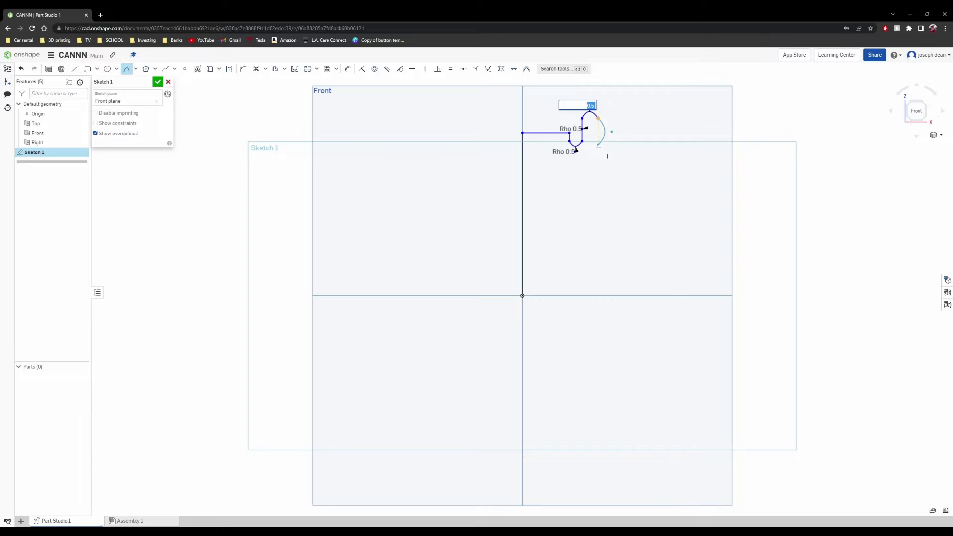
- Draw the rim's bulging outer side as a 0.5-rho conic and add a tiny inward-curving conic at its lower end
{"action": "left_click", "coordinate": [598, 146]}
{"action": "left_click", "coordinate": [603, 133]}
{"action": "scroll", "coordinate": [603, 133], "scroll_direction": "up", "scroll_amount": 10}
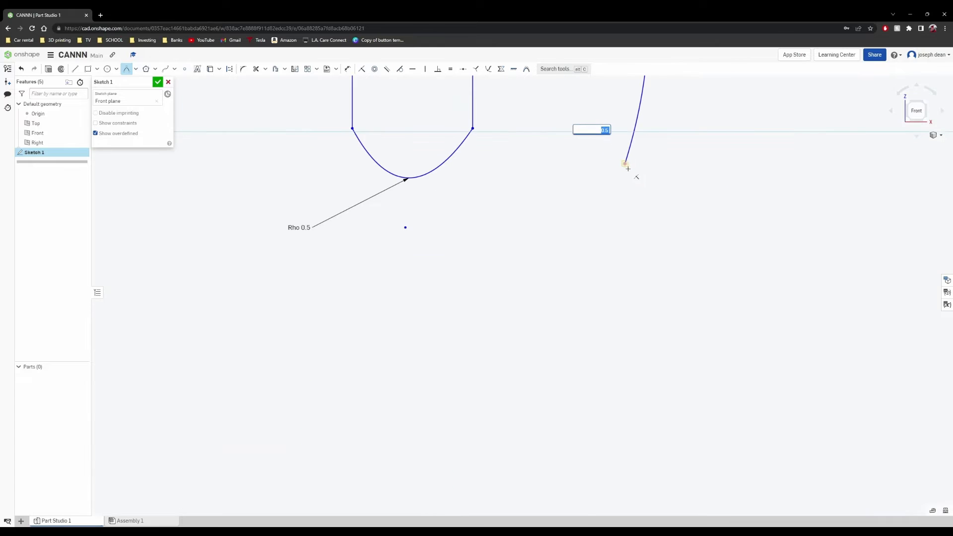
{"action": "left_click", "coordinate": [626, 166]}
{"action": "left_click", "coordinate": [600, 180]}
{"action": "left_click", "coordinate": [621, 179]}
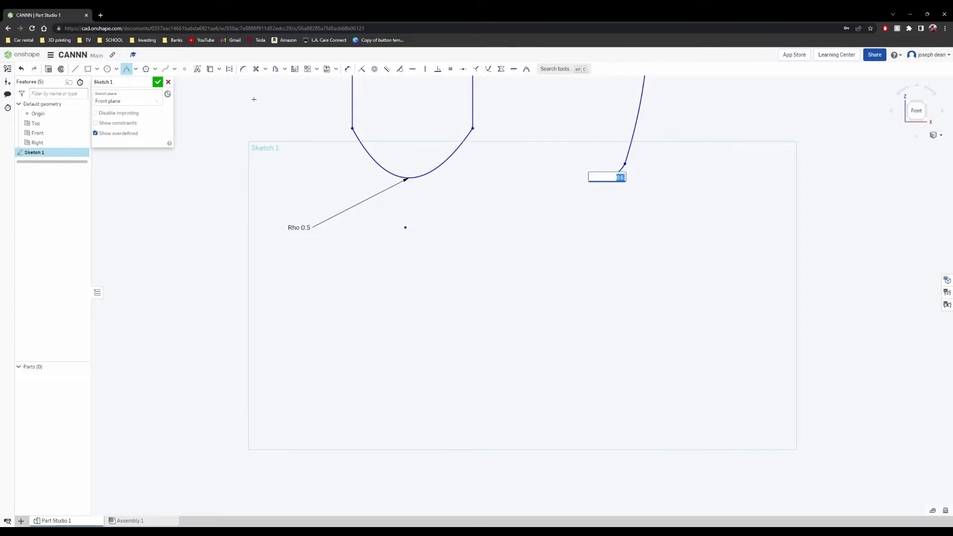
- Draw a slanted shoulder line about 16.8 long, running down and outward from the lower end of the rim
{"action": "scroll", "coordinate": [621, 179], "scroll_direction": "down", "scroll_amount": 6}
{"action": "scroll", "coordinate": [472, 186], "scroll_direction": "down", "scroll_amount": 3}
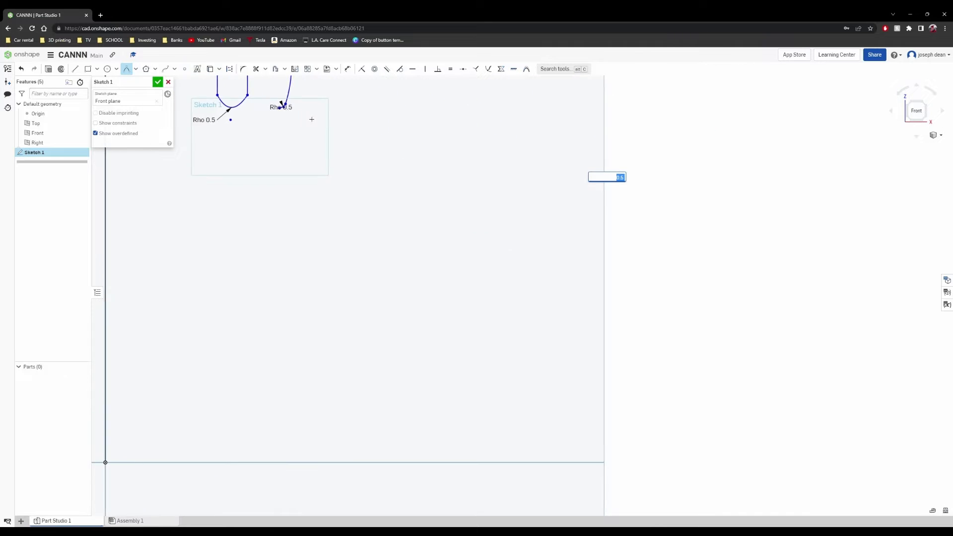
{"action": "left_click", "coordinate": [75, 69]}
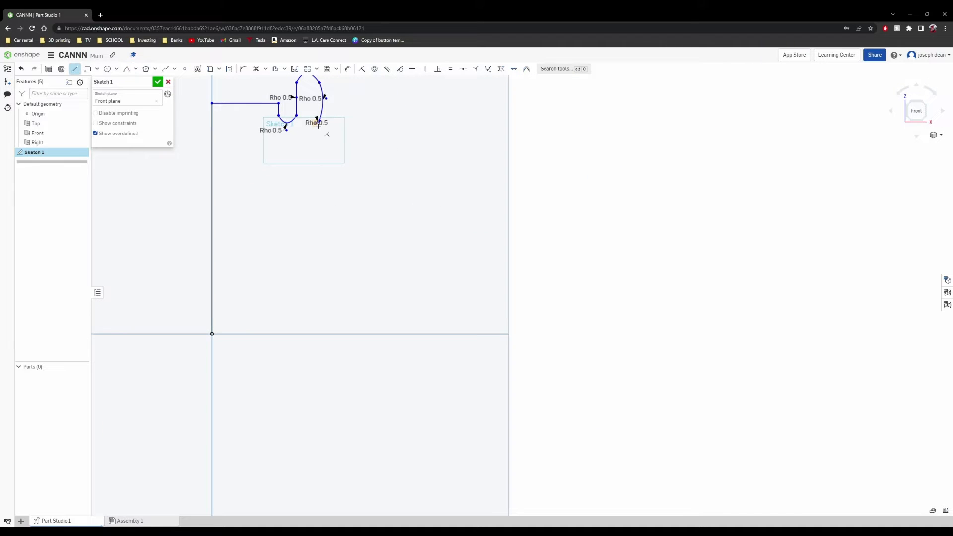
{"action": "scroll", "coordinate": [318, 128], "scroll_direction": "up", "scroll_amount": 3}
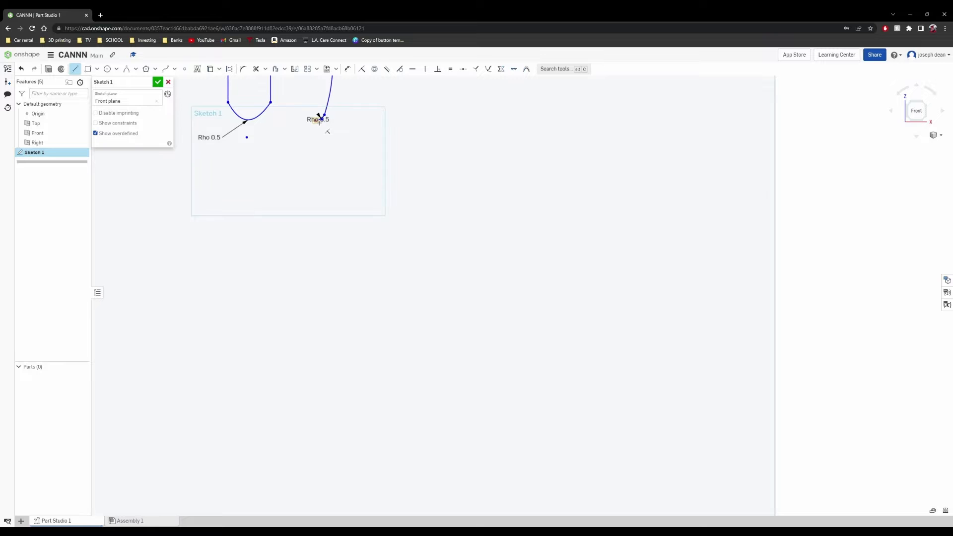
{"action": "left_click", "coordinate": [321, 120]}
{"action": "scroll", "coordinate": [392, 211], "scroll_direction": "down", "scroll_amount": 3}
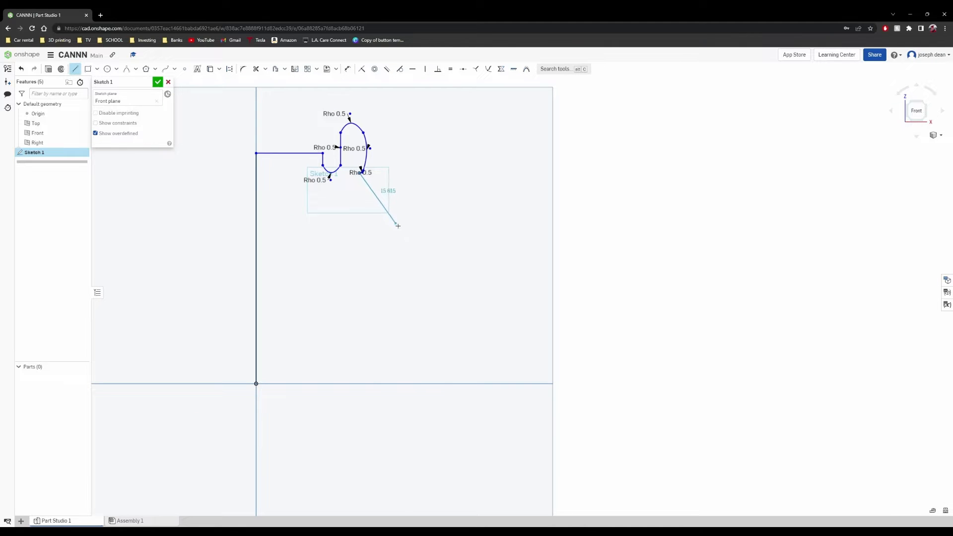
{"action": "left_click", "coordinate": [397, 228]}
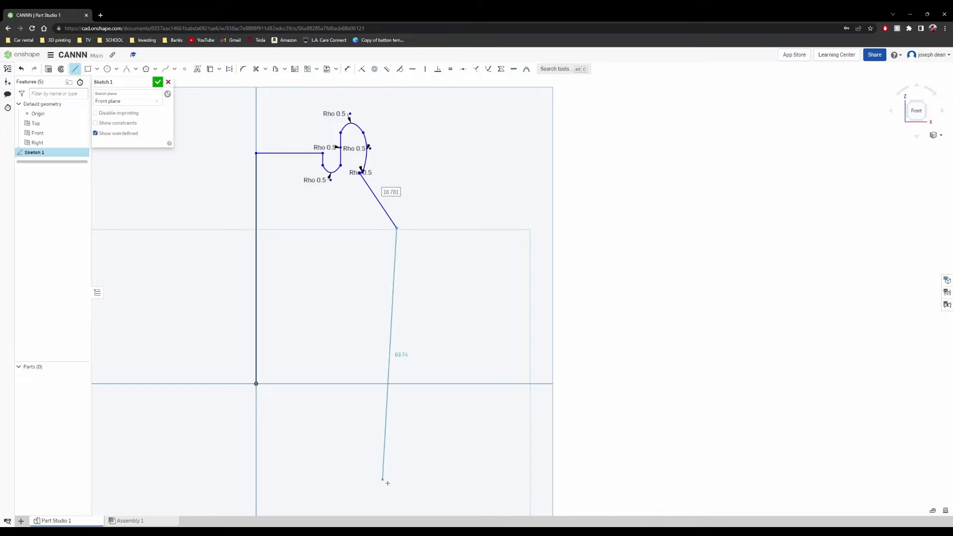
- Draw the vertical side wall about 68.3 long, followed by a short inward slant and a steeper base line about 5.3 long
{"action": "middle_click_drag", "start_coordinate": [396, 468], "coordinate": [362, 300]}
{"action": "scroll", "coordinate": [362, 299], "scroll_direction": "up", "scroll_amount": 1}
{"action": "scroll", "coordinate": [362, 301], "scroll_direction": "down", "scroll_amount": 4}
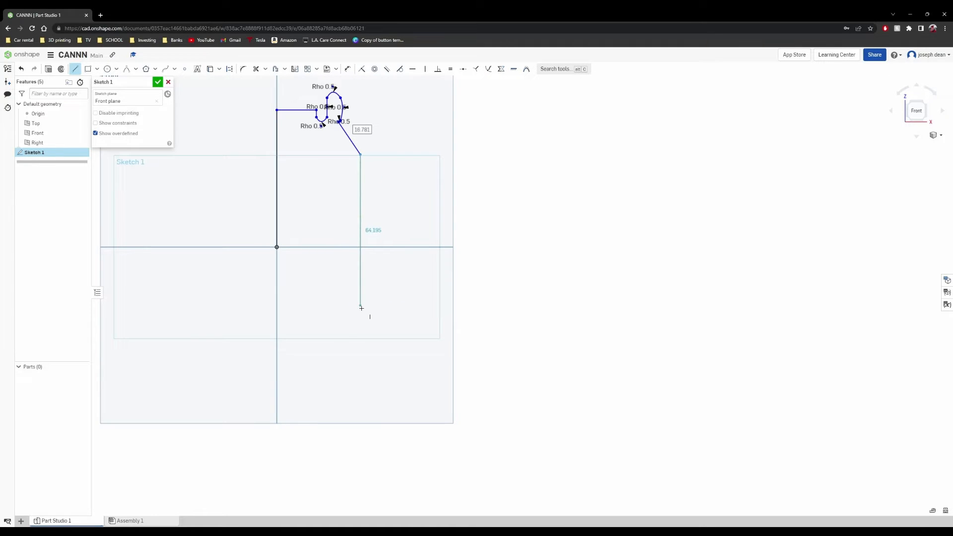
{"action": "left_click", "coordinate": [361, 316]}
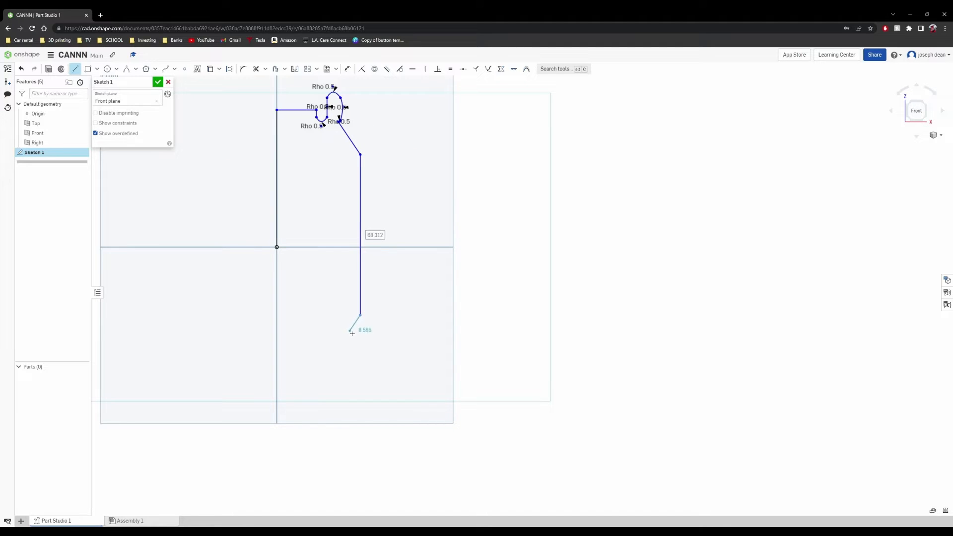
{"action": "left_click", "coordinate": [348, 325]}
{"action": "left_click", "coordinate": [344, 337]}
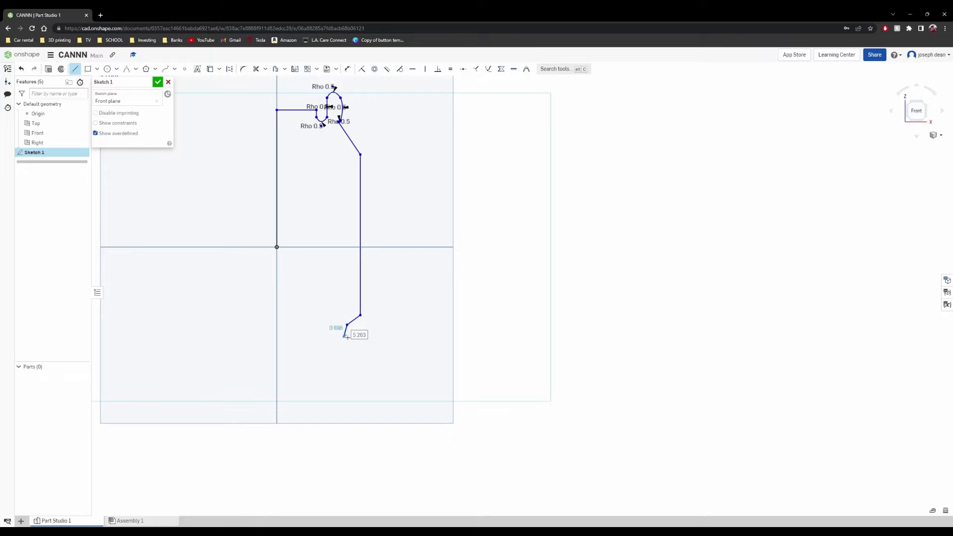
{"action": "right_click", "coordinate": [344, 333]}
{"action": "left_click", "coordinate": [357, 336]}
- Draw a small rounded foot conic at the base line's end and a domed bottom conic to the vertical axis, both with rho 0.5
{"action": "left_click", "coordinate": [127, 68]}
{"action": "left_click", "coordinate": [346, 340]}
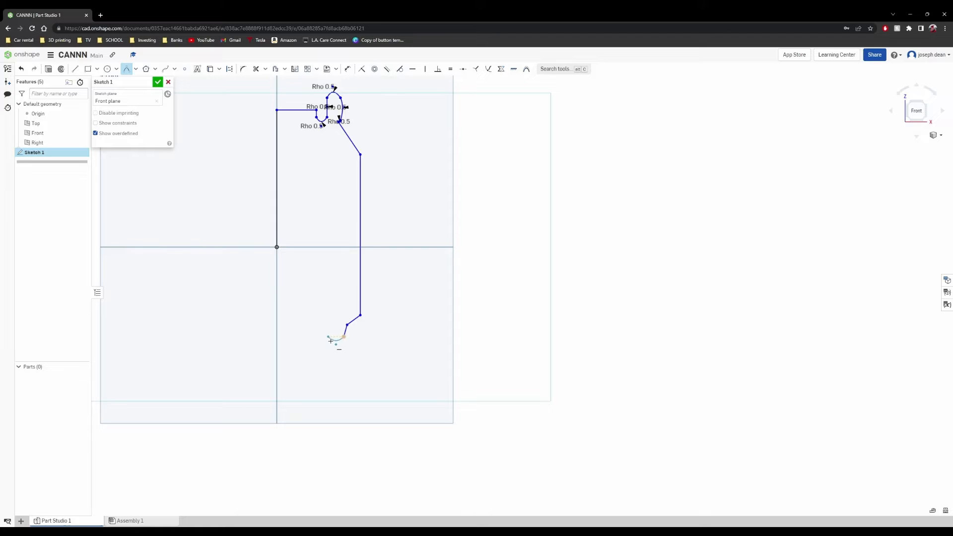
{"action": "left_click", "coordinate": [331, 342]}
{"action": "left_click", "coordinate": [329, 336]}
{"action": "left_click", "coordinate": [326, 336]}
{"action": "left_click", "coordinate": [279, 321]}
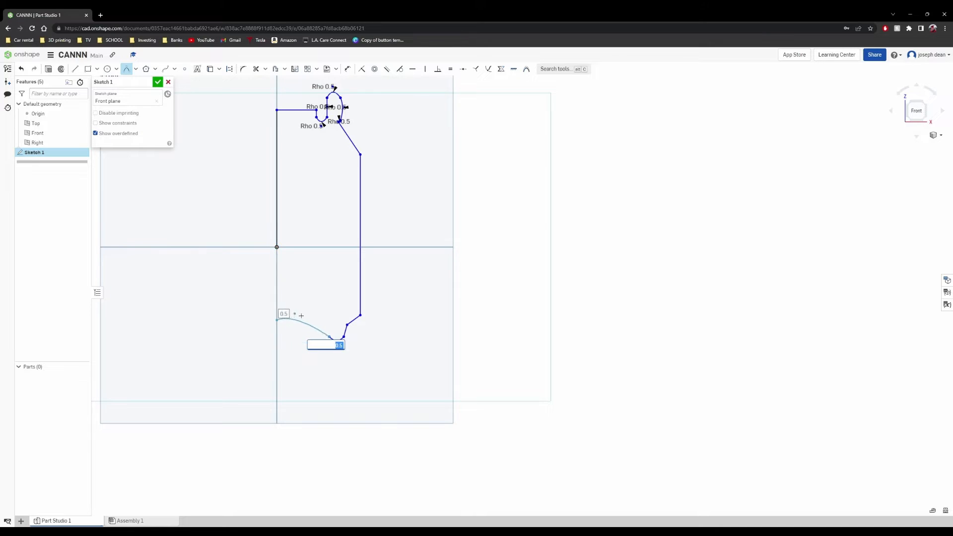
{"action": "left_click", "coordinate": [307, 323]}
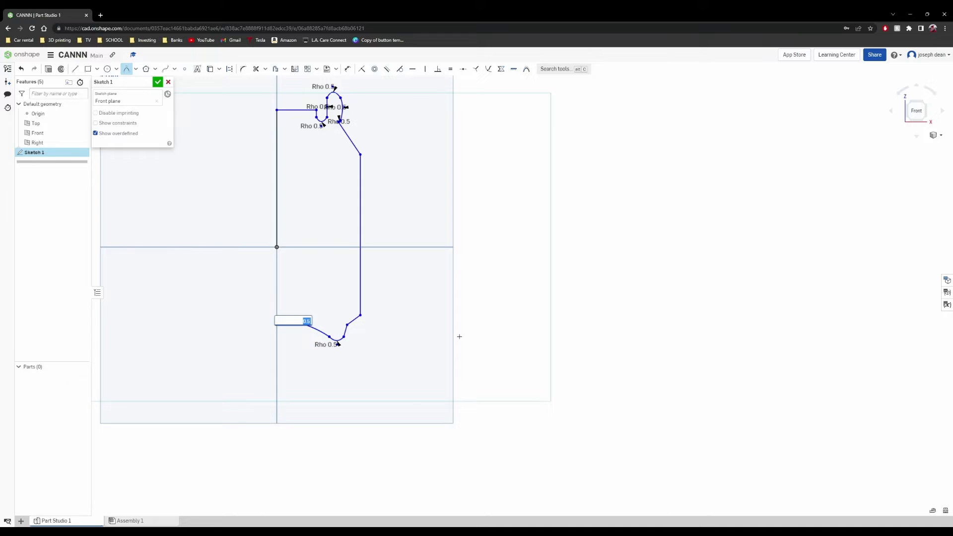
{"action": "right_click", "coordinate": [406, 329]}
{"action": "key", "text": "Escape"}
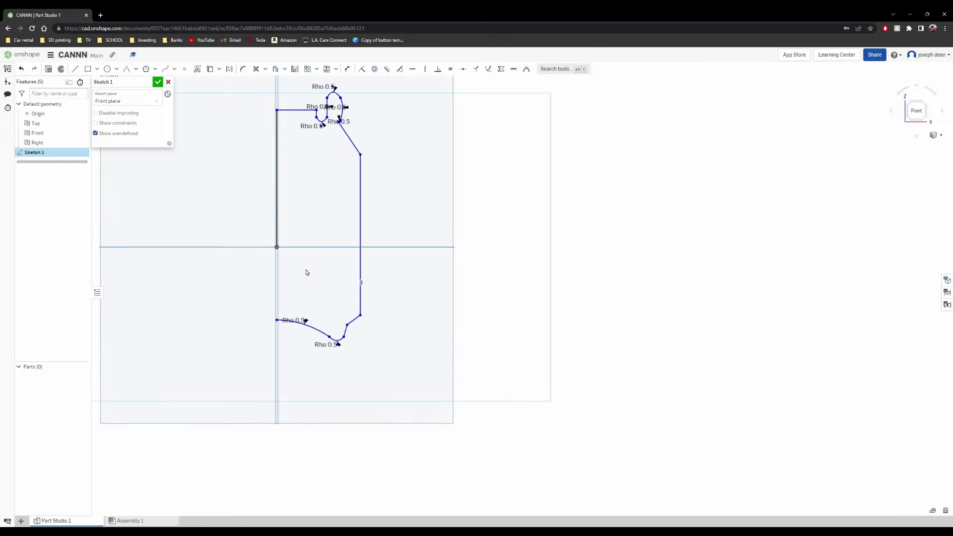
{"action": "scroll", "coordinate": [322, 313], "scroll_direction": "down", "scroll_amount": 2}
{"action": "scroll", "coordinate": [331, 313], "scroll_direction": "up", "scroll_amount": 2}
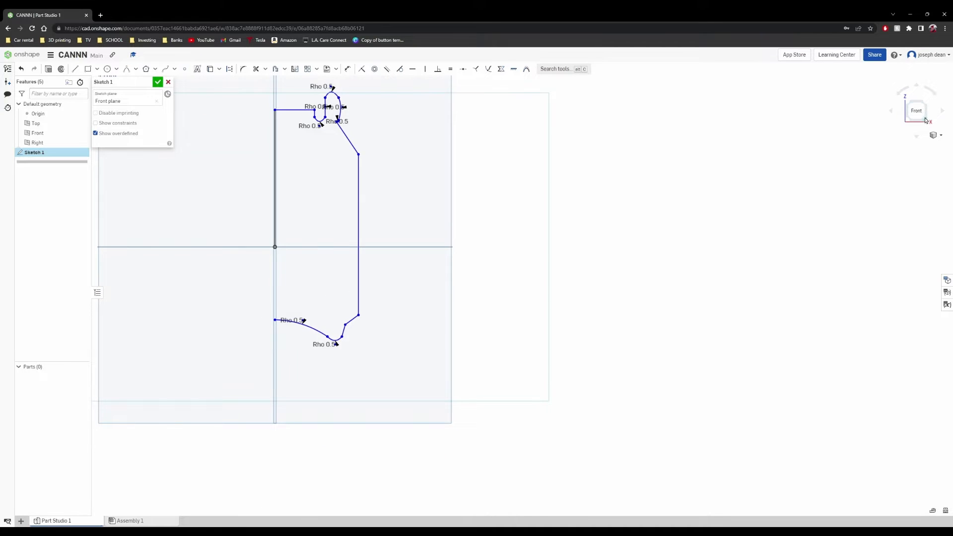
- Close the profile with a vertical line from the domed bottom's end up to the origin and finish the sketch
{"action": "left_click", "coordinate": [918, 113]}
{"action": "middle_click_drag", "start_coordinate": [629, 343], "coordinate": [432, 345]}
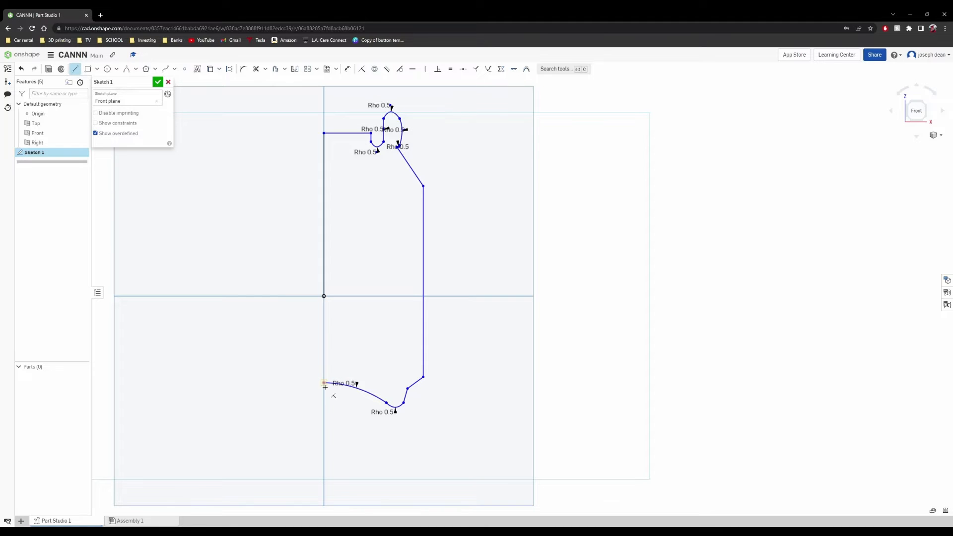
{"action": "left_click", "coordinate": [328, 298]}
{"action": "right_click", "coordinate": [289, 227]}
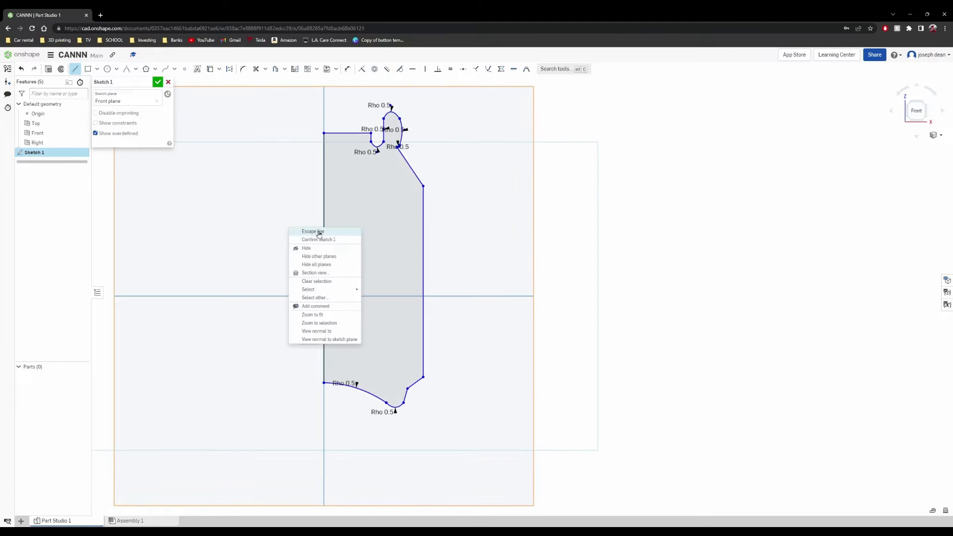
{"action": "left_click", "coordinate": [318, 233]}
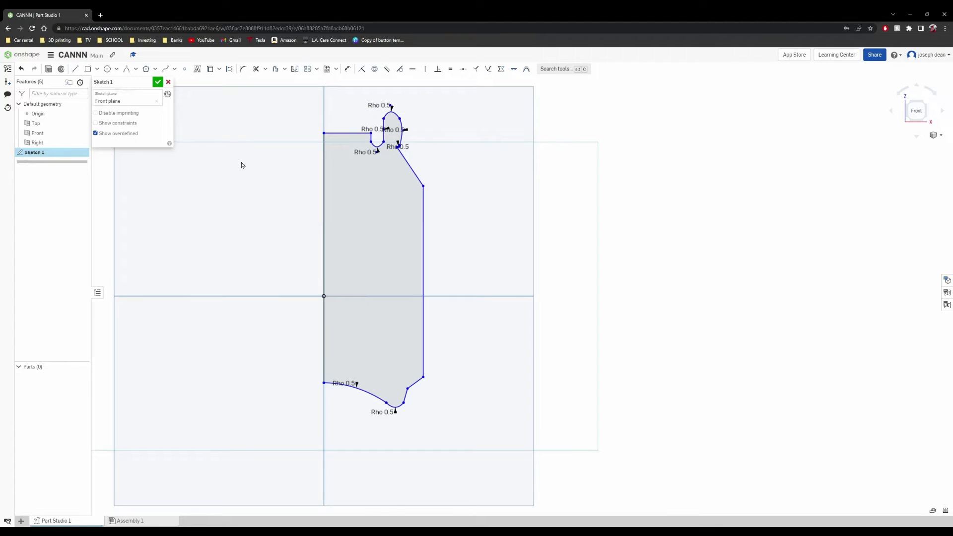
{"action": "left_click", "coordinate": [157, 83]}
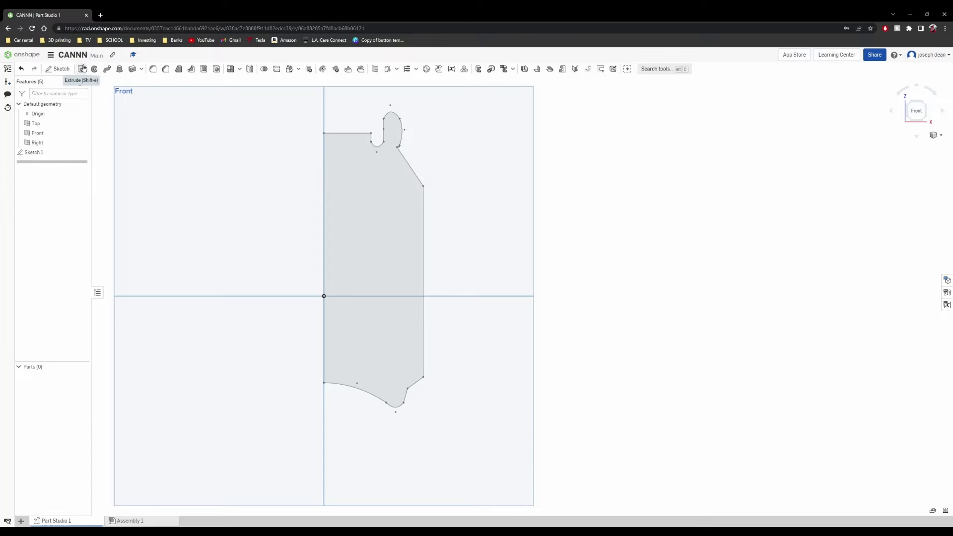
- Revolve the can profile region as a new solid through a full turn around its vertical axis edge
{"action": "left_click", "coordinate": [98, 71]}
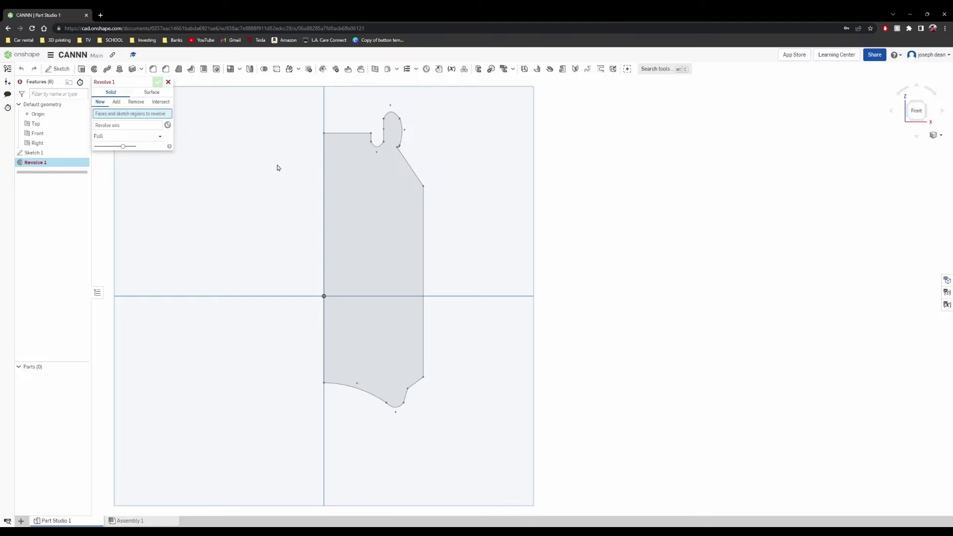
{"action": "left_click", "coordinate": [369, 176]}
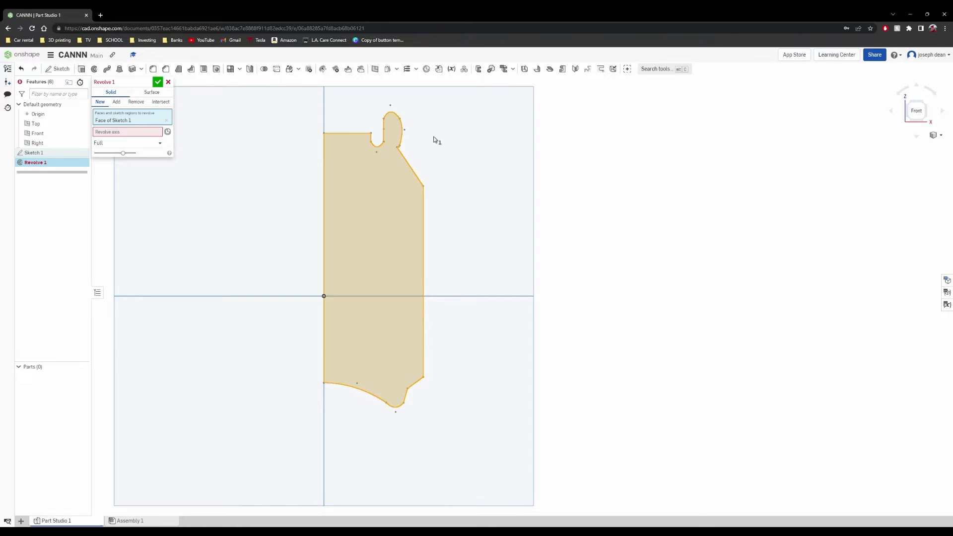
{"action": "left_click", "coordinate": [109, 132]}
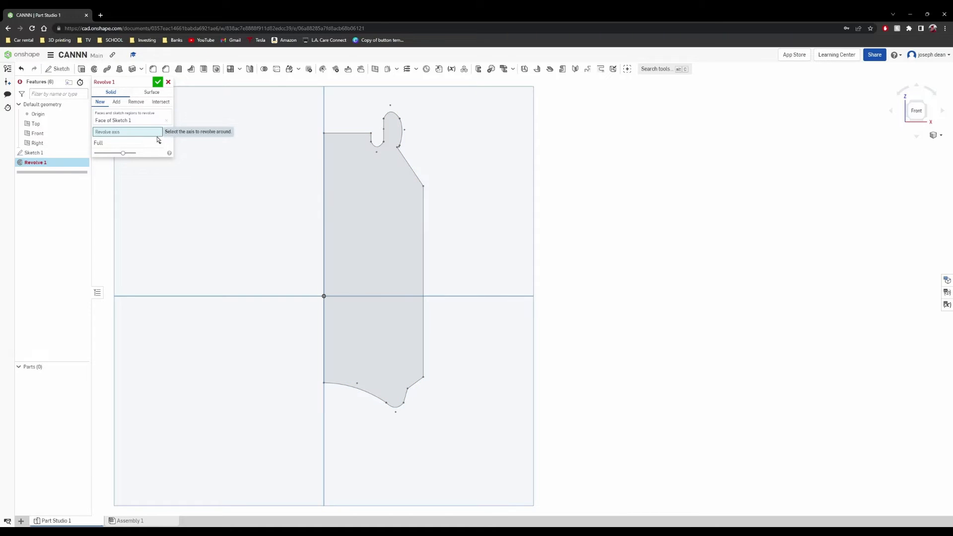
{"action": "left_click", "coordinate": [323, 182]}
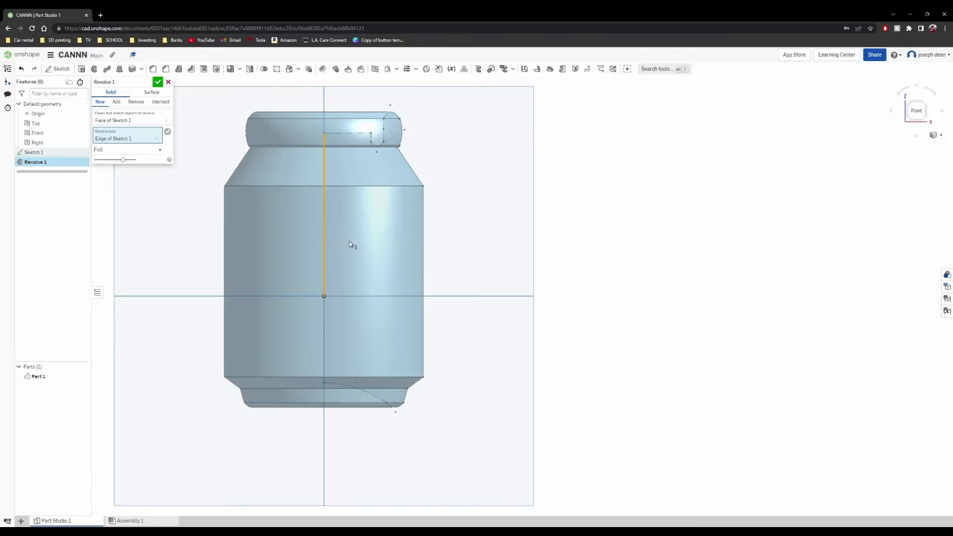
{"action": "mouse_move", "coordinate": [402, 234]}
{"action": "right_mouse_down"}
{"action": "mouse_move", "coordinate": [493, 231]}
{"action": "mouse_move", "coordinate": [483, 227]}
{"action": "mouse_move", "coordinate": [470, 251]}
{"action": "mouse_move", "coordinate": [371, 172]}
{"action": "mouse_move", "coordinate": [542, 198]}
{"action": "mouse_move", "coordinate": [538, 239]}
{"action": "mouse_move", "coordinate": [565, 239]}
{"action": "mouse_move", "coordinate": [487, 230]}
{"action": "mouse_move", "coordinate": [537, 238]}
{"action": "mouse_move", "coordinate": [577, 200]}
{"action": "mouse_move", "coordinate": [479, 210]}
{"action": "mouse_move", "coordinate": [462, 189]}
{"action": "mouse_move", "coordinate": [452, 130]}
{"action": "mouse_move", "coordinate": [358, 151]}
{"action": "mouse_move", "coordinate": [376, 177]}
{"action": "mouse_move", "coordinate": [491, 139]}
{"action": "mouse_move", "coordinate": [532, 171]}
{"action": "mouse_move", "coordinate": [547, 148]}
{"action": "mouse_move", "coordinate": [491, 155]}
{"action": "mouse_move", "coordinate": [482, 144]}
{"action": "mouse_move", "coordinate": [517, 147]}
{"action": "mouse_move", "coordinate": [463, 116]}
{"action": "mouse_move", "coordinate": [531, 162]}
{"action": "mouse_move", "coordinate": [485, 154]}
{"action": "mouse_move", "coordinate": [502, 153]}
{"action": "right_mouse_up"}
{"action": "scroll", "coordinate": [536, 219], "scroll_direction": "down", "scroll_amount": 5}
{"action": "scroll", "coordinate": [431, 220], "scroll_direction": "down", "scroll_amount": 3}
{"action": "scroll", "coordinate": [433, 217], "scroll_direction": "up", "scroll_amount": 8}
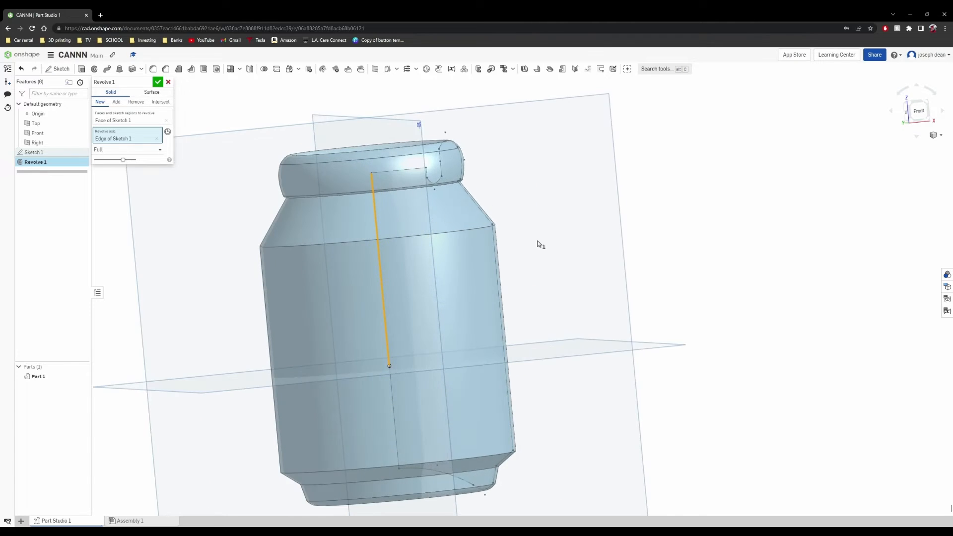
{"action": "right_click_drag", "start_coordinate": [537, 241], "coordinate": [373, 152]}
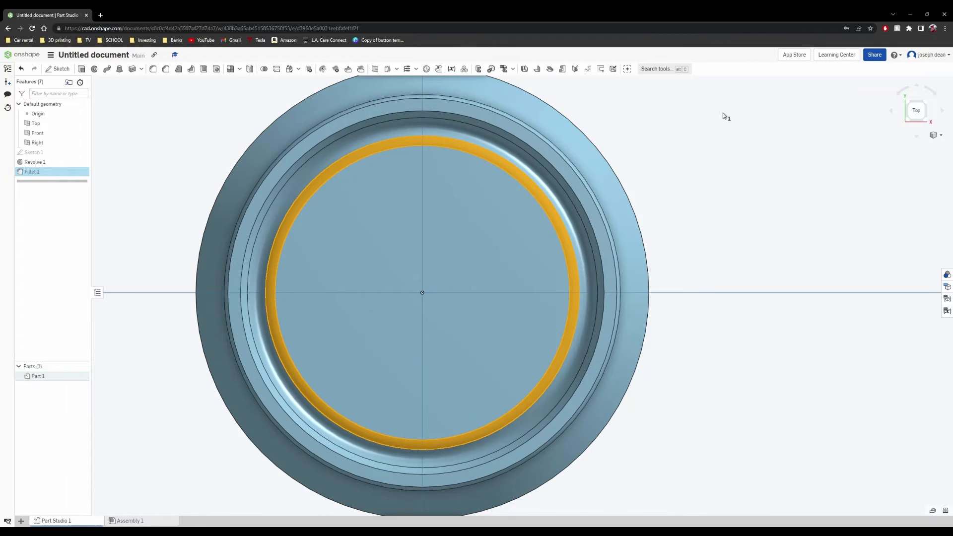
- Delete the existing fillet around the raised lid panel of the can
{"action": "left_click", "coordinate": [787, 211]}
{"action": "scroll", "coordinate": [792, 281], "scroll_direction": "down", "scroll_amount": 5}
{"action": "left_click", "coordinate": [316, 181]}
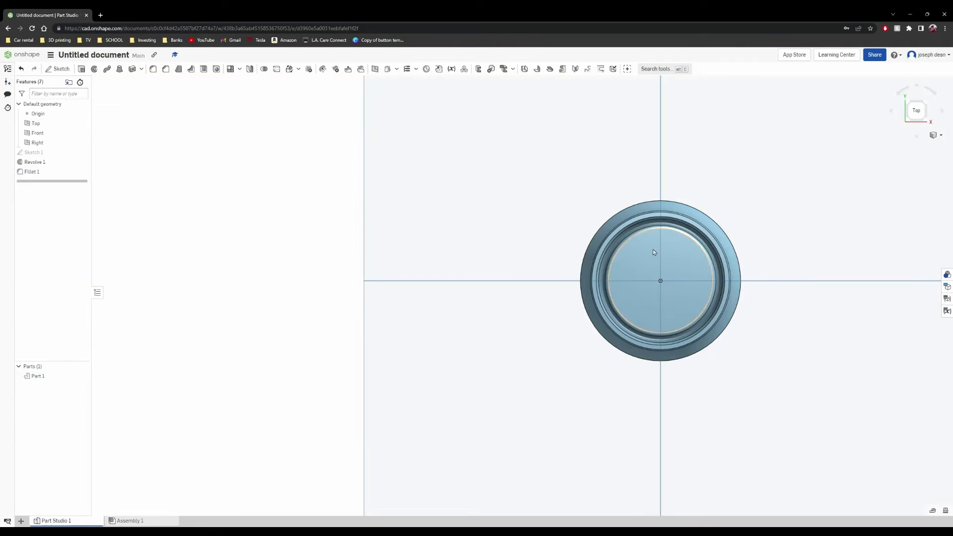
{"action": "right_click_drag", "start_coordinate": [653, 249], "coordinate": [761, 223]}
{"action": "right_click_drag", "start_coordinate": [682, 293], "coordinate": [665, 248]}
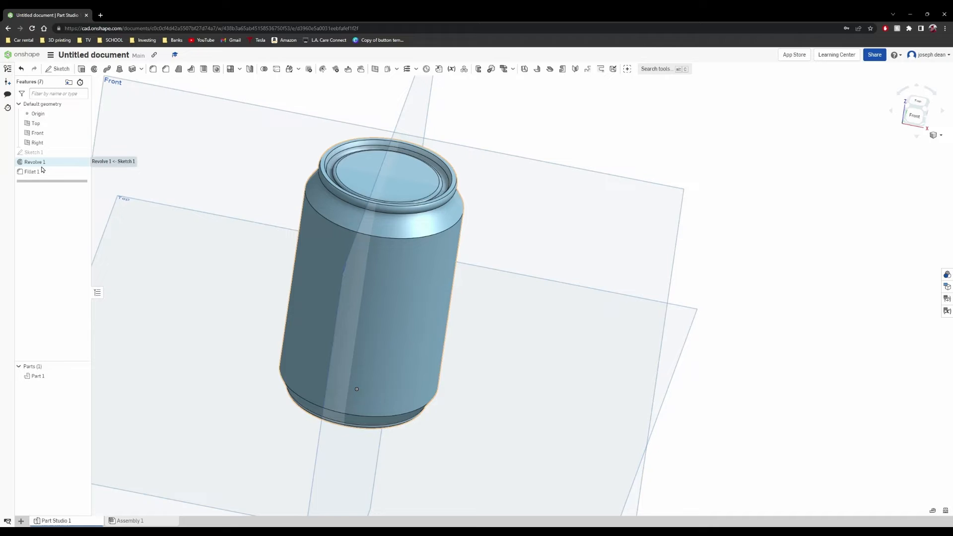
{"action": "right_click_drag", "start_coordinate": [557, 270], "coordinate": [501, 199]}
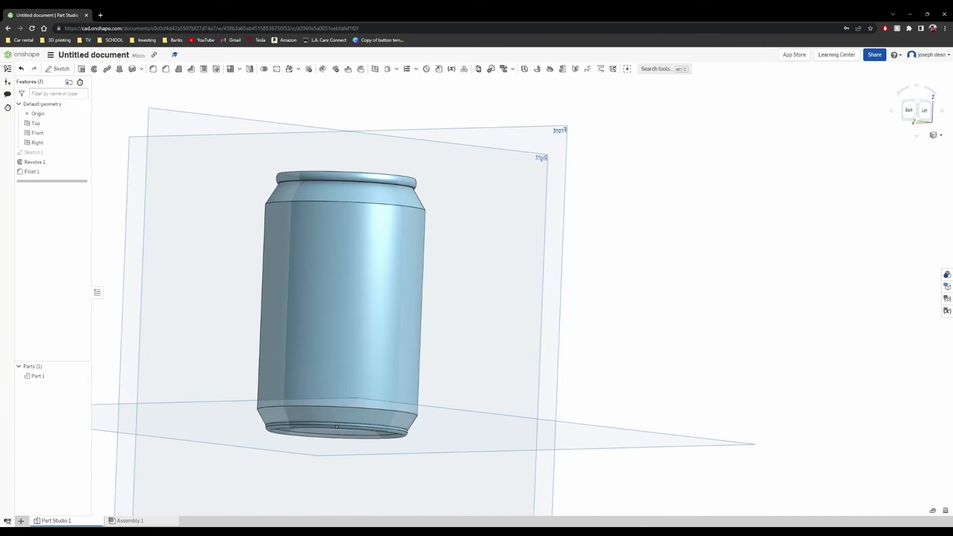
{"action": "right_click_drag", "start_coordinate": [632, 279], "coordinate": [671, 312]}
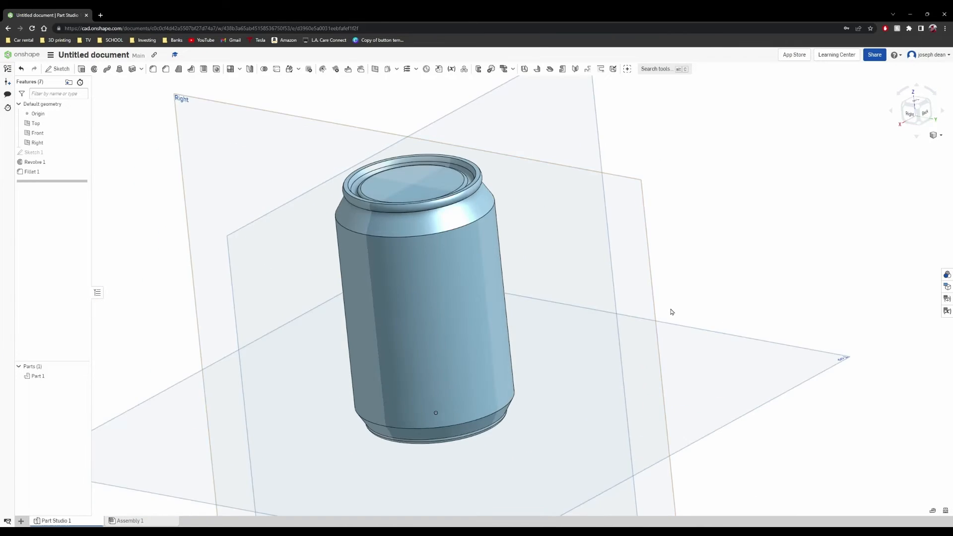
{"action": "right_click", "coordinate": [35, 175]}
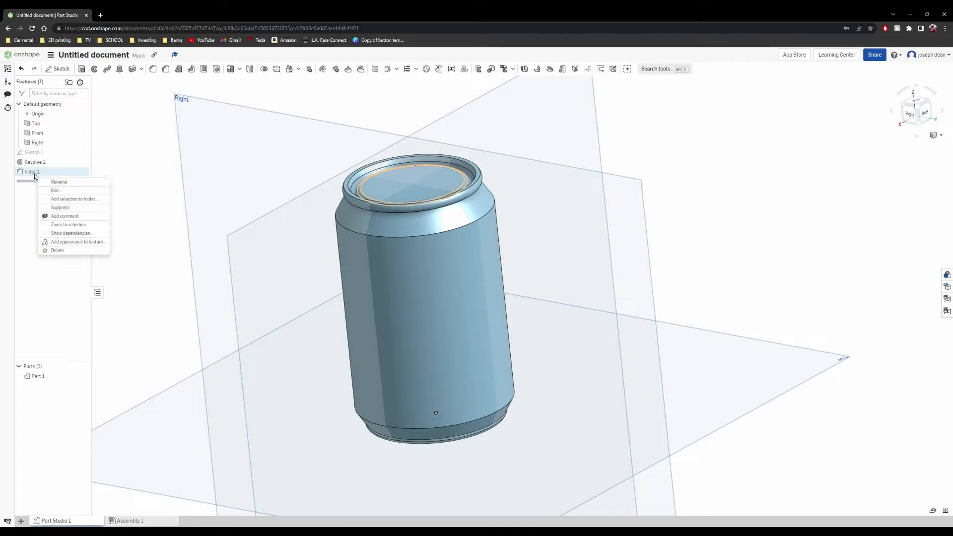
{"action": "left_click", "coordinate": [57, 250]}
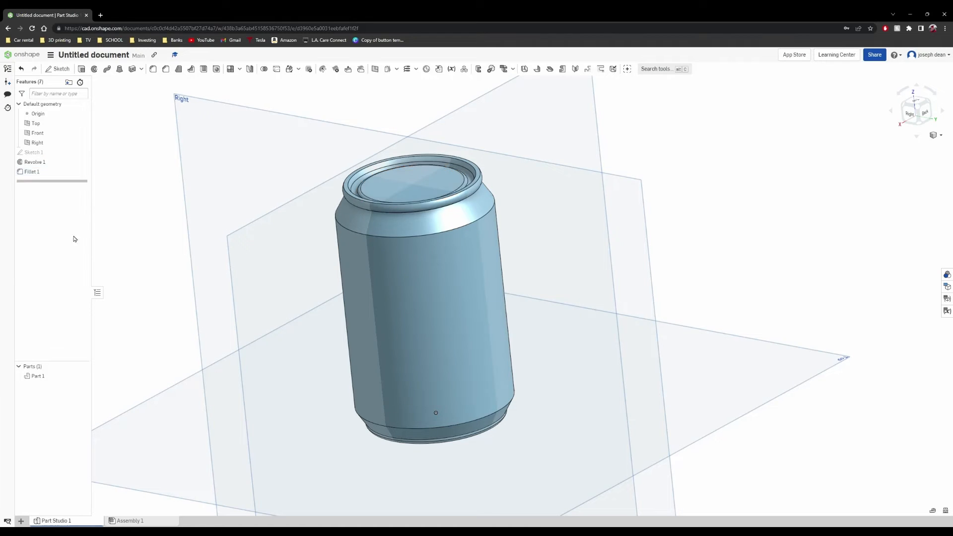
- Examine the half-profile sketch behind the revolved can and close it again
{"action": "double_click", "coordinate": [44, 163]}
{"action": "double_click", "coordinate": [34, 152]}
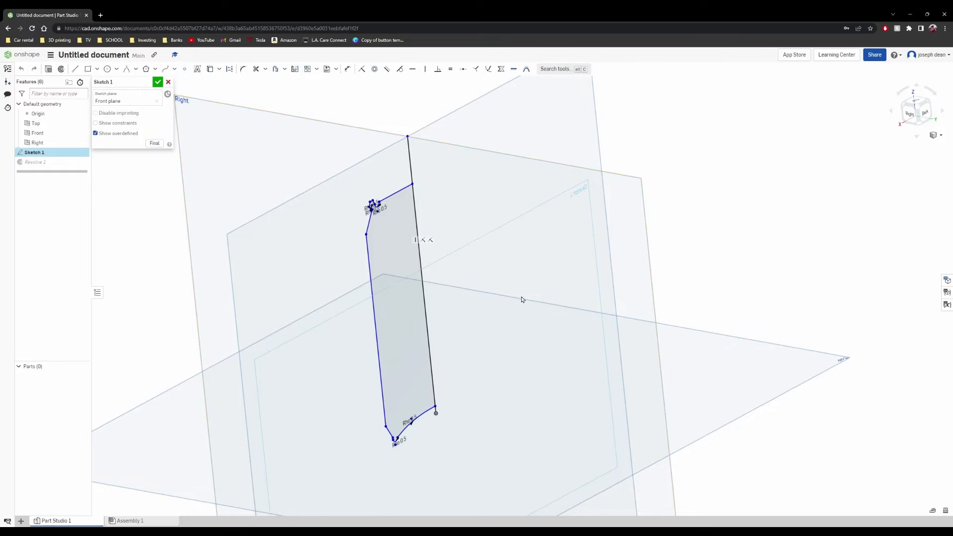
{"action": "mouse_move", "coordinate": [521, 299]}
{"action": "right_mouse_down"}
{"action": "mouse_move", "coordinate": [470, 280]}
{"action": "mouse_move", "coordinate": [472, 298]}
{"action": "mouse_move", "coordinate": [453, 289]}
{"action": "right_mouse_up"}
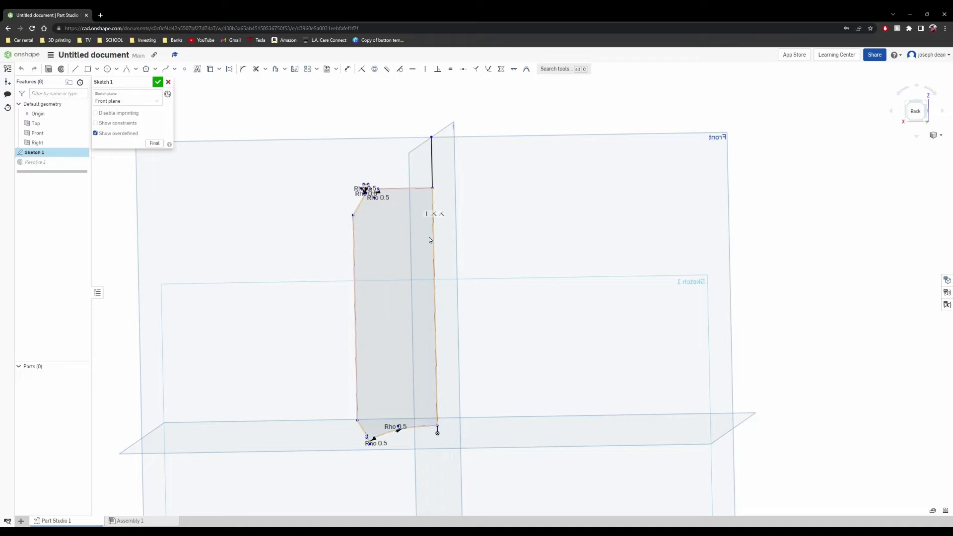
{"action": "left_click", "coordinate": [162, 83]}
- Fillet the circular edge of the raised lid panel with a 1 mm radius
{"action": "mouse_move", "coordinate": [258, 162]}
{"action": "right_mouse_down"}
{"action": "mouse_move", "coordinate": [240, 204]}
{"action": "mouse_move", "coordinate": [284, 175]}
{"action": "right_mouse_up"}
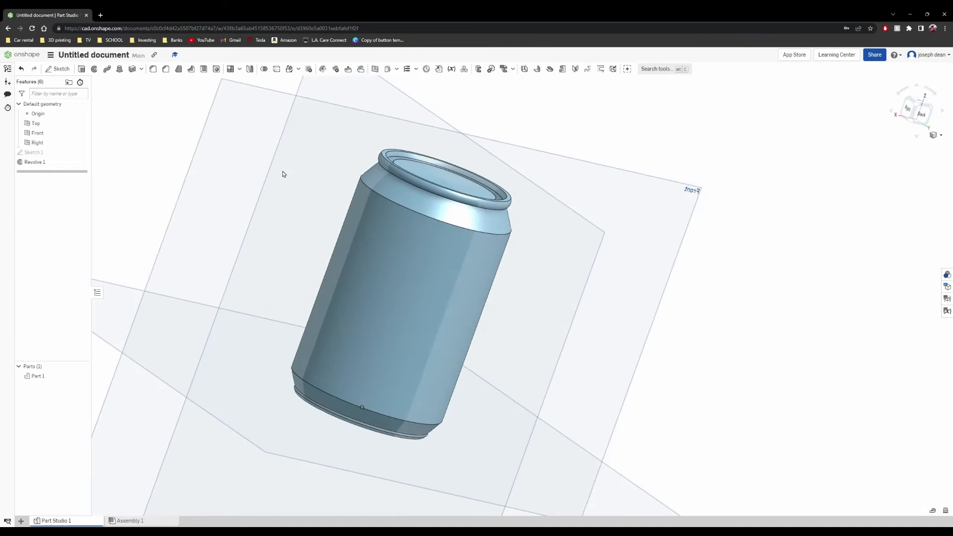
{"action": "scroll", "coordinate": [473, 174], "scroll_direction": "up", "scroll_amount": 5}
{"action": "right_click_drag", "start_coordinate": [474, 174], "coordinate": [457, 170]}
{"action": "middle_click_drag", "start_coordinate": [483, 153], "coordinate": [338, 257]}
{"action": "scroll", "coordinate": [338, 257], "scroll_direction": "up", "scroll_amount": 3}
{"action": "scroll", "coordinate": [338, 257], "scroll_direction": "up", "scroll_amount": 3}
{"action": "right_click_drag", "start_coordinate": [350, 278], "coordinate": [335, 240]}
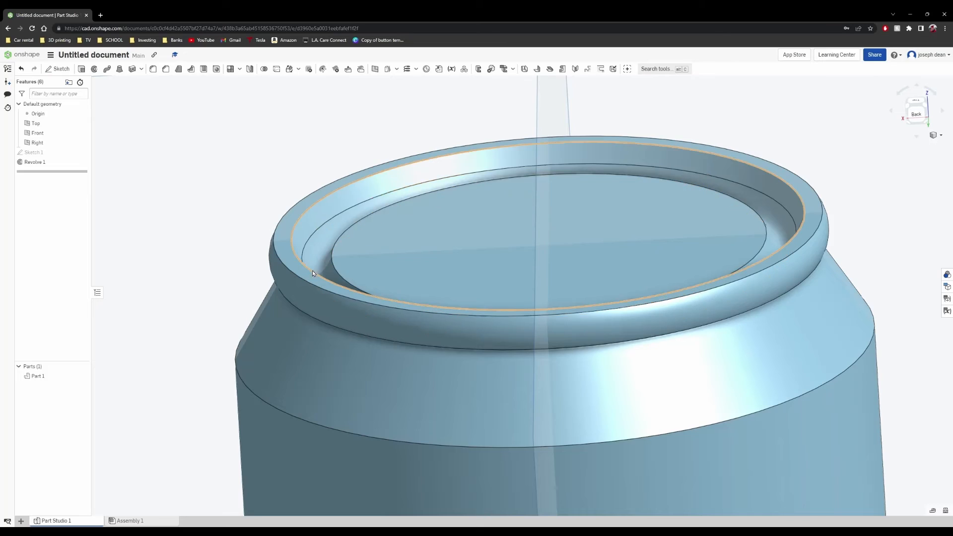
{"action": "left_click", "coordinate": [331, 255]}
{"action": "right_click_drag", "start_coordinate": [332, 255], "coordinate": [481, 288]}
{"action": "right_click_drag", "start_coordinate": [571, 246], "coordinate": [594, 228]}
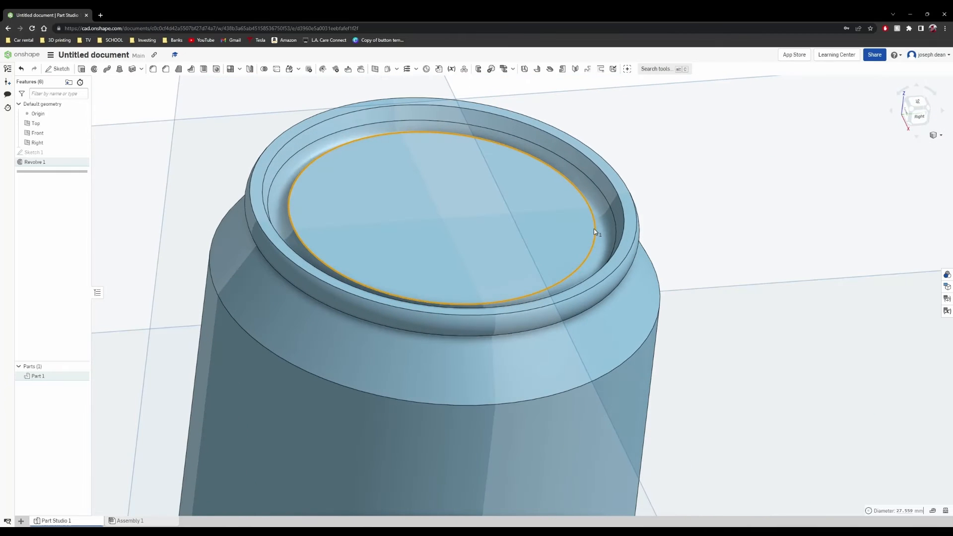
{"action": "left_click", "coordinate": [159, 72]}
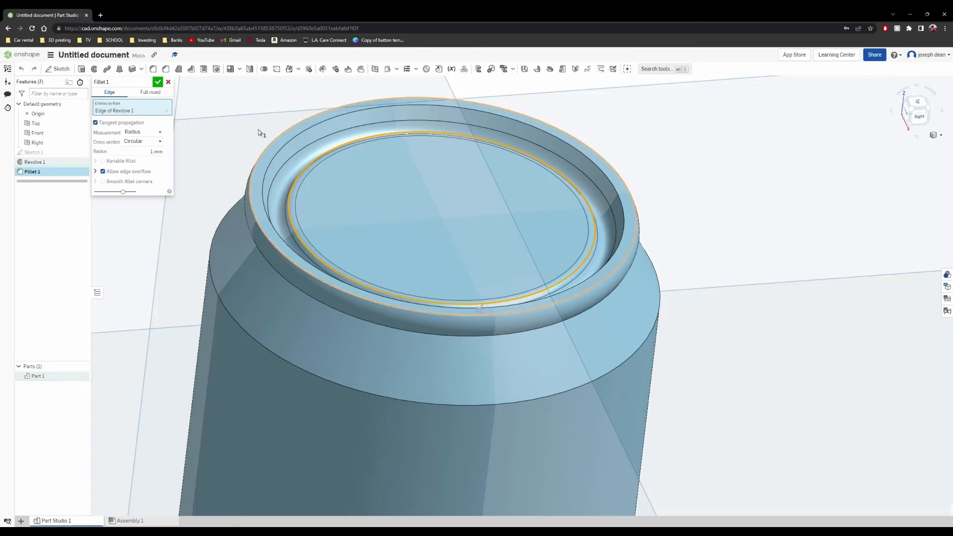
{"action": "left_click", "coordinate": [157, 83]}
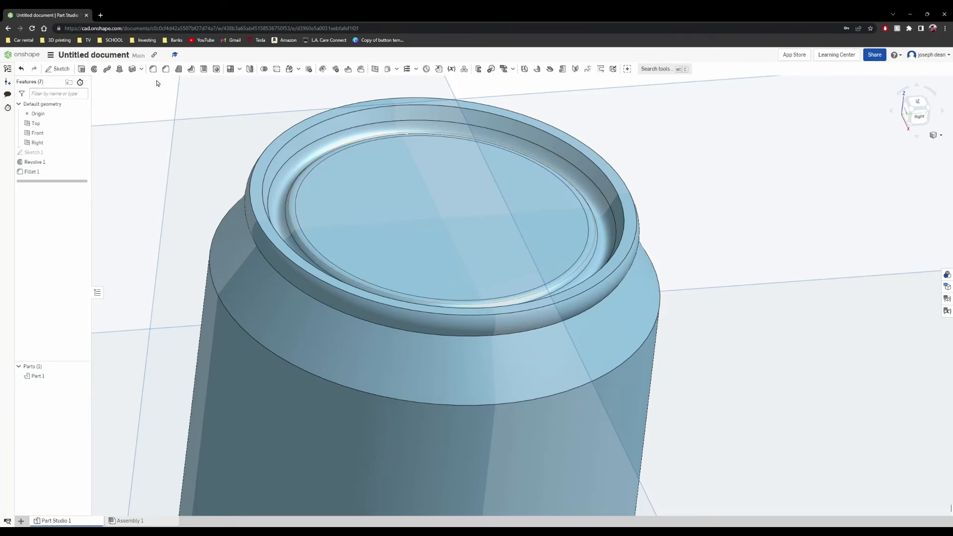
- Start a new sketch on the can's flat lid face, viewed from the top
{"action": "right_click_drag", "start_coordinate": [317, 303], "coordinate": [309, 322]}
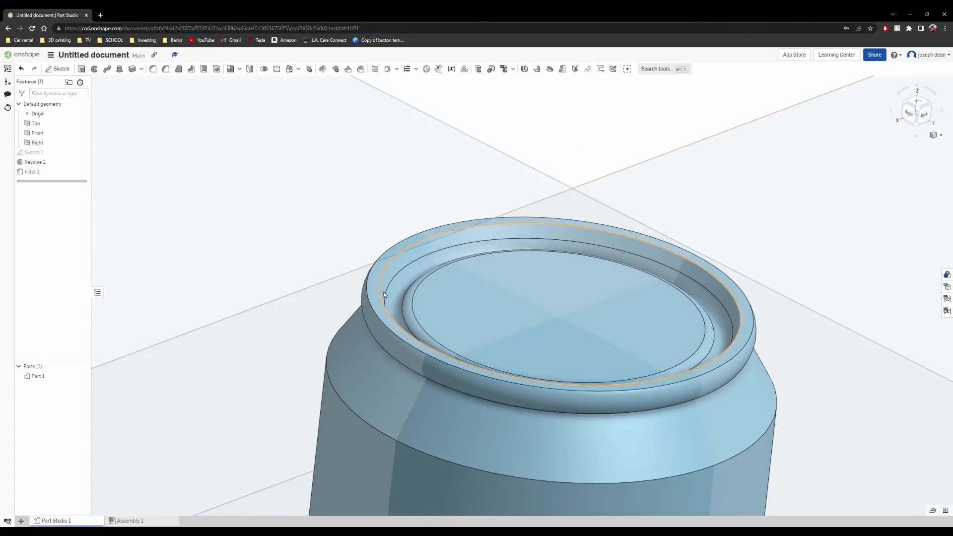
{"action": "right_click_drag", "start_coordinate": [471, 297], "coordinate": [538, 341]}
{"action": "scroll", "coordinate": [487, 356], "scroll_direction": "up", "scroll_amount": 4}
{"action": "scroll", "coordinate": [483, 352], "scroll_direction": "down", "scroll_amount": 8}
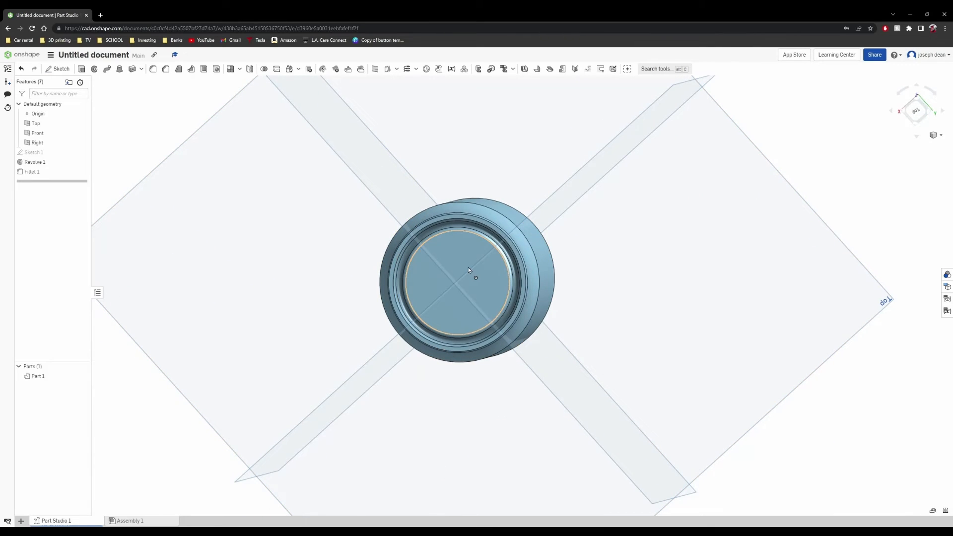
{"action": "right_click", "coordinate": [489, 280]}
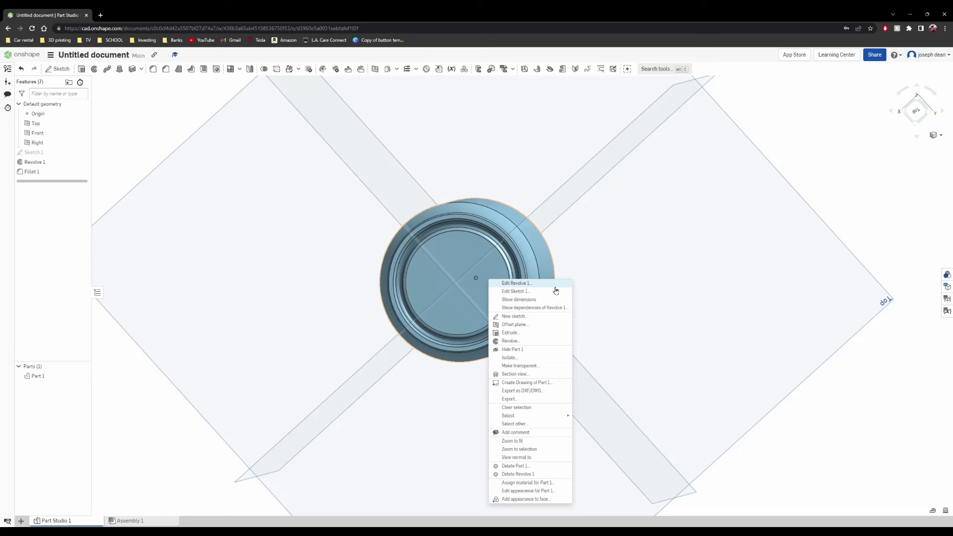
{"action": "left_click", "coordinate": [552, 316]}
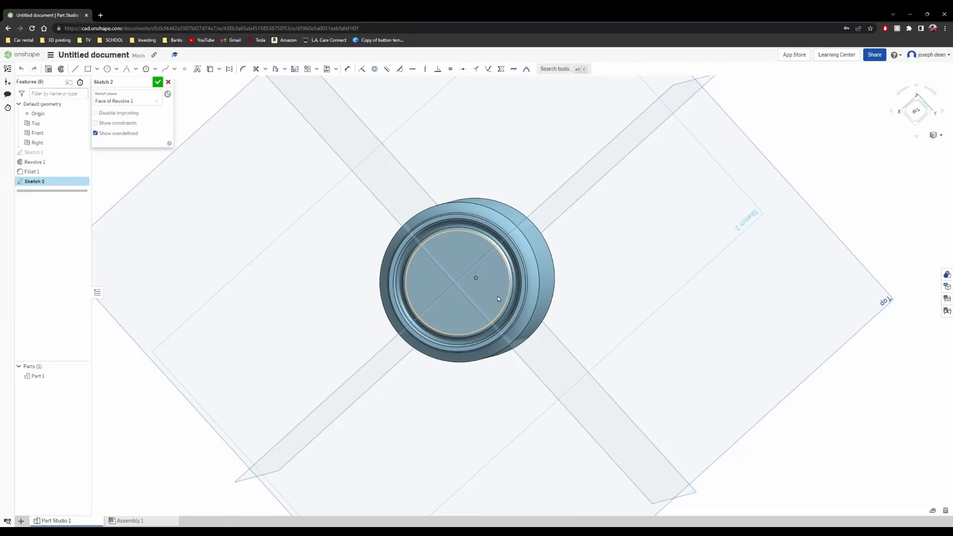
{"action": "left_click", "coordinate": [476, 269]}
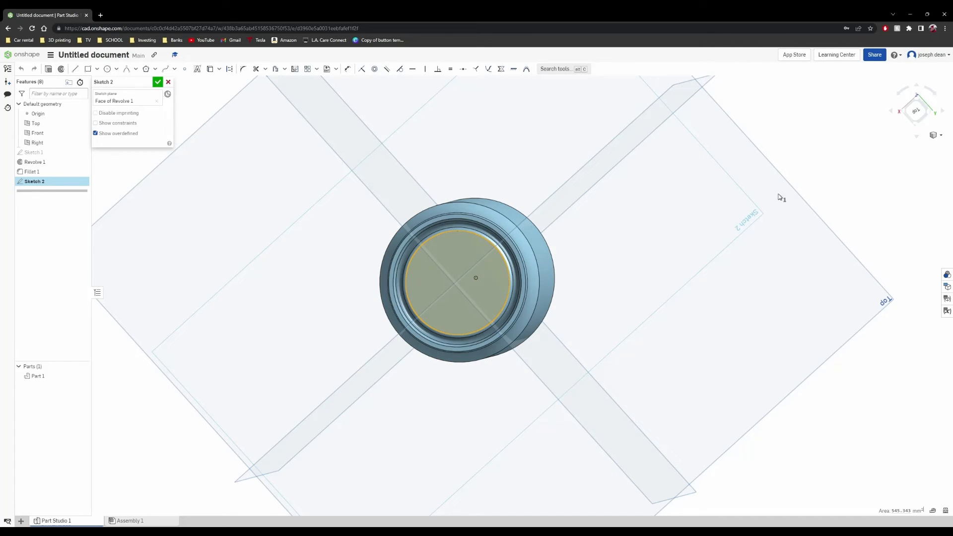
{"action": "left_click", "coordinate": [924, 108]}
{"action": "scroll", "coordinate": [540, 308], "scroll_direction": "up", "scroll_amount": 6}
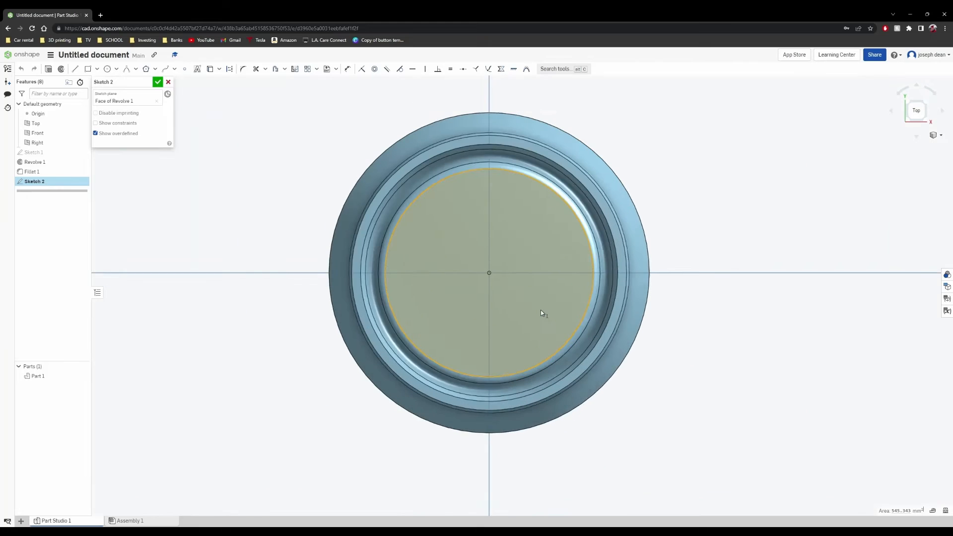
- Draw a small circle on the vertical centreline near the lid's upper edge and a large origin-centred circle touching its outermost point
{"action": "left_click", "coordinate": [107, 70]}
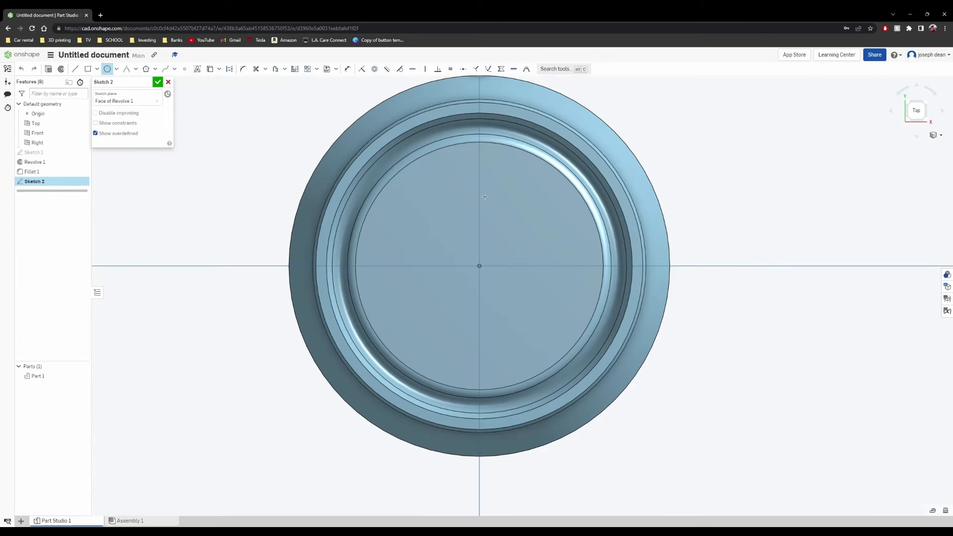
{"action": "left_click", "coordinate": [481, 155]}
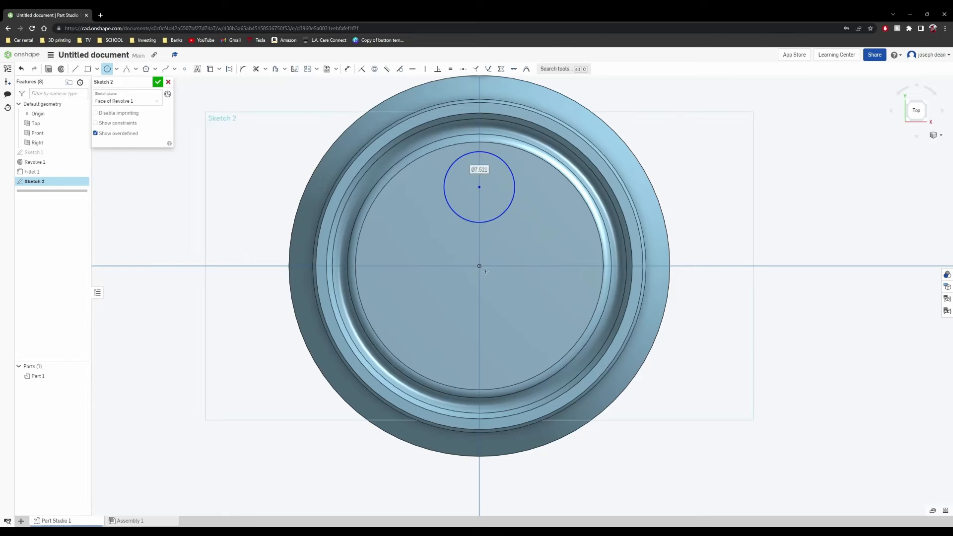
{"action": "left_click", "coordinate": [551, 359]}
- Draw a slanted line about 18.5 mm long from the small circle's right side down to the large circle's lower right
{"action": "key", "text": "l"}
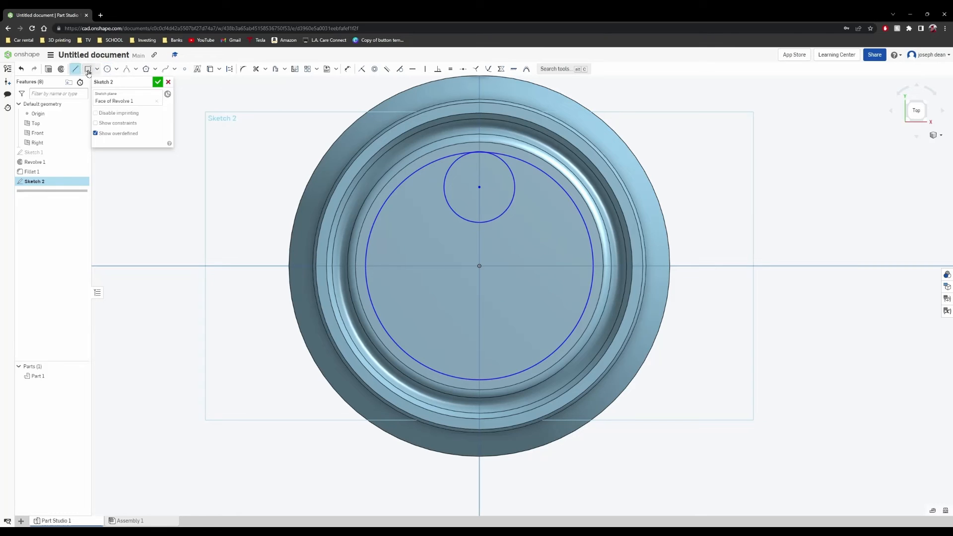
{"action": "left_click", "coordinate": [514, 173]}
{"action": "left_click", "coordinate": [574, 338]}
{"action": "scroll", "coordinate": [571, 278], "scroll_direction": "down", "scroll_amount": 2}
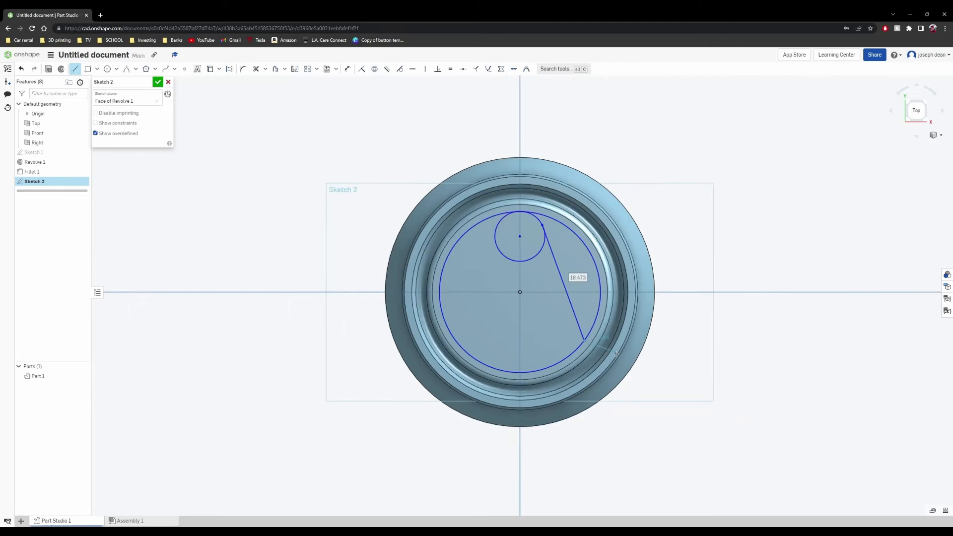
{"action": "scroll", "coordinate": [566, 344], "scroll_direction": "up", "scroll_amount": 5}
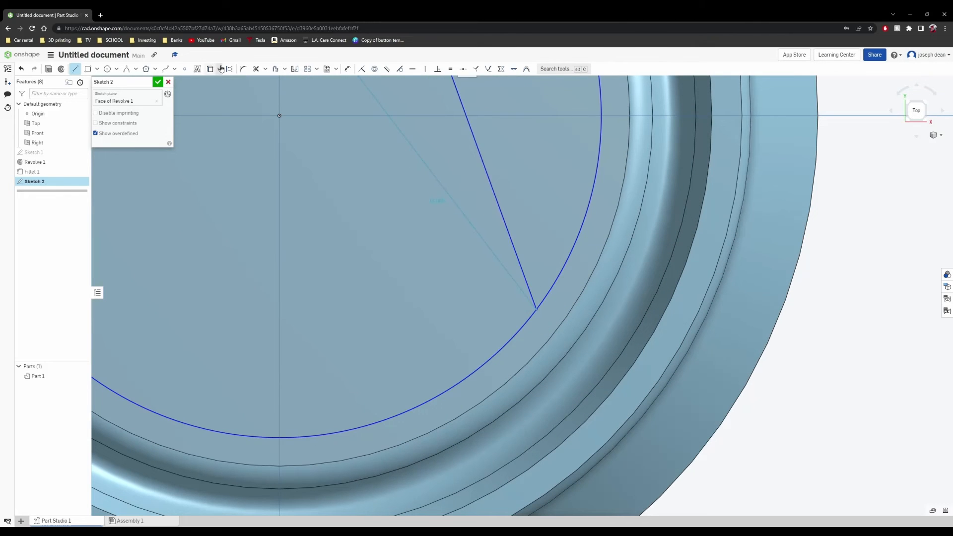
- Round the corner where the slanted line meets the large circle with a conic curve, using a rho of 0.5
{"action": "left_click", "coordinate": [128, 69]}
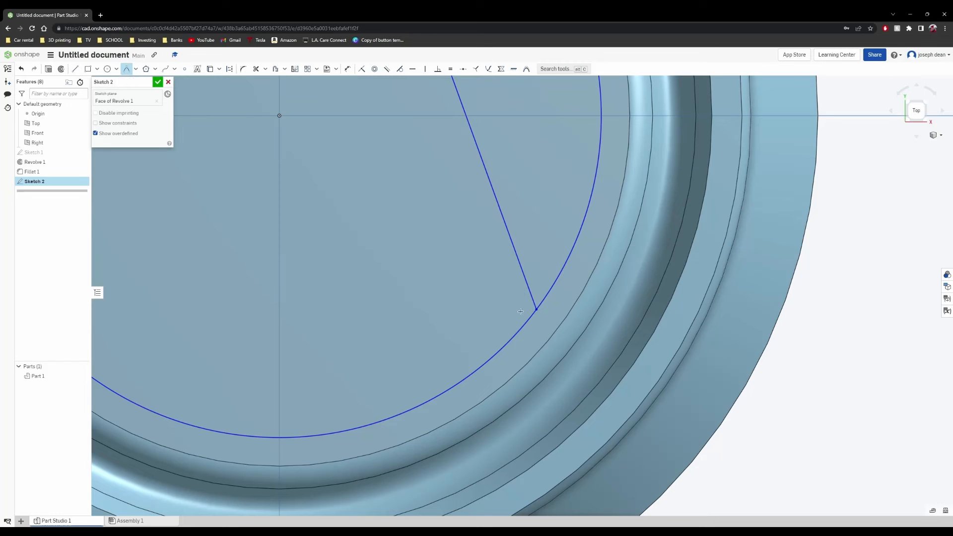
{"action": "left_click", "coordinate": [508, 344]}
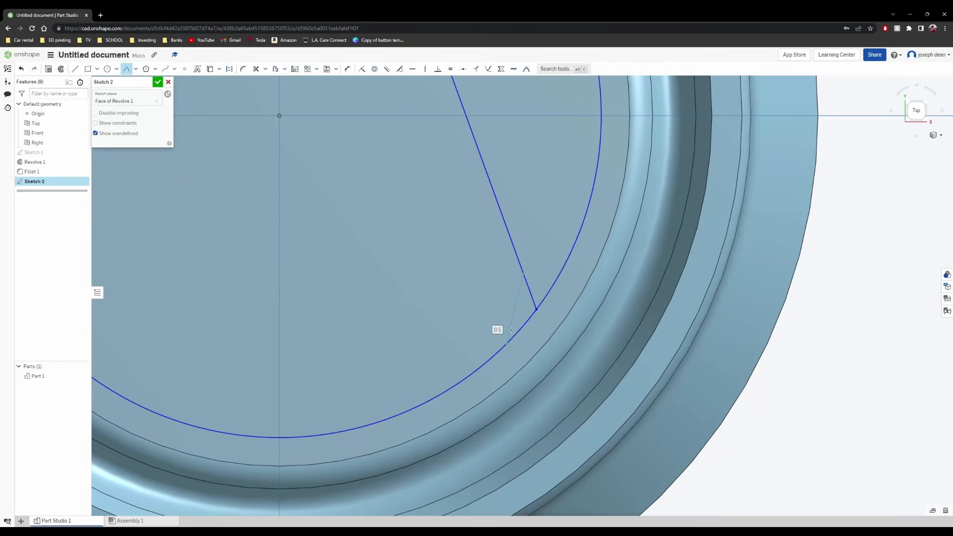
{"action": "left_click", "coordinate": [536, 311]}
{"action": "scroll", "coordinate": [538, 309], "scroll_direction": "down", "scroll_amount": 5}
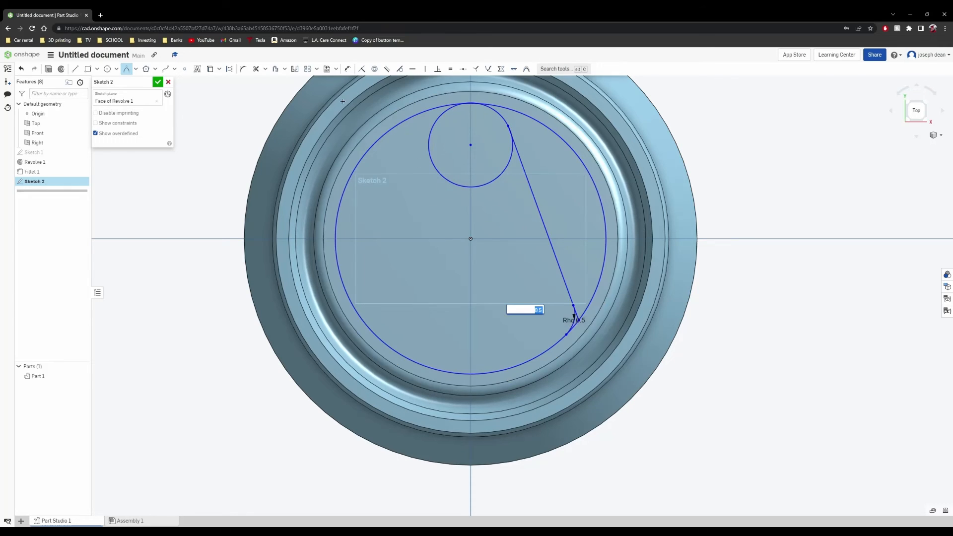
- Draw a vertical line about 24.2 mm long across the large circle, mirror the slanted line and conic about it, and finish the sketch
{"action": "left_click", "coordinate": [74, 68]}
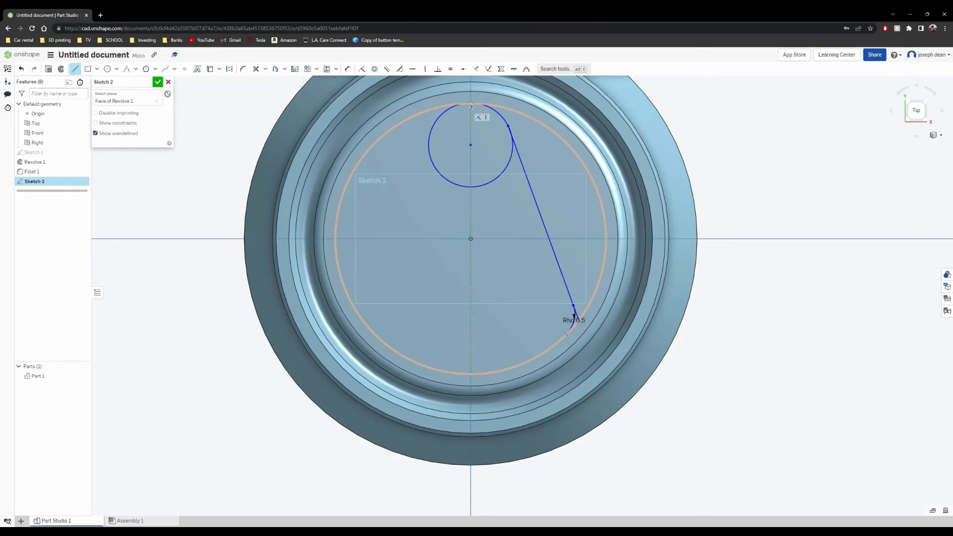
{"action": "left_click", "coordinate": [471, 107]}
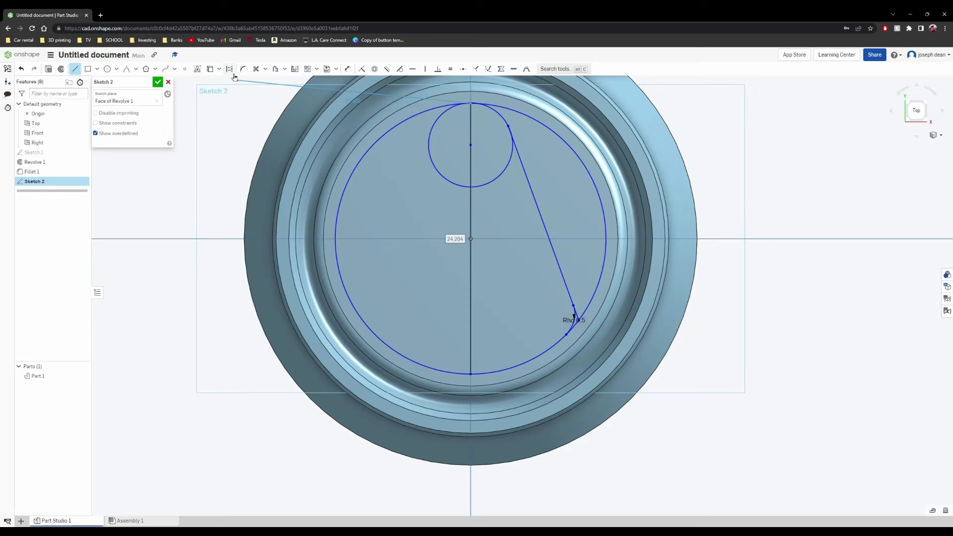
{"action": "left_click", "coordinate": [295, 69]}
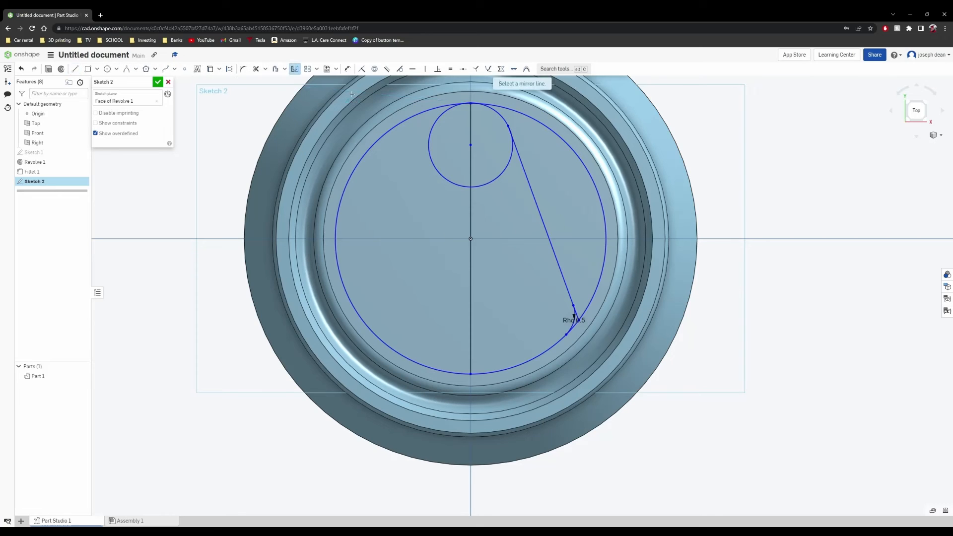
{"action": "left_click", "coordinate": [471, 304]}
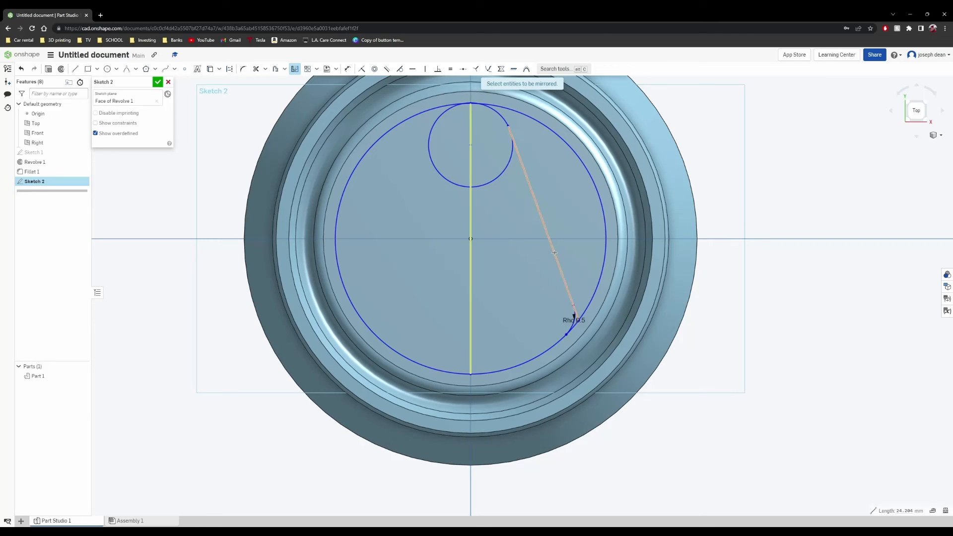
{"action": "left_click", "coordinate": [555, 253]}
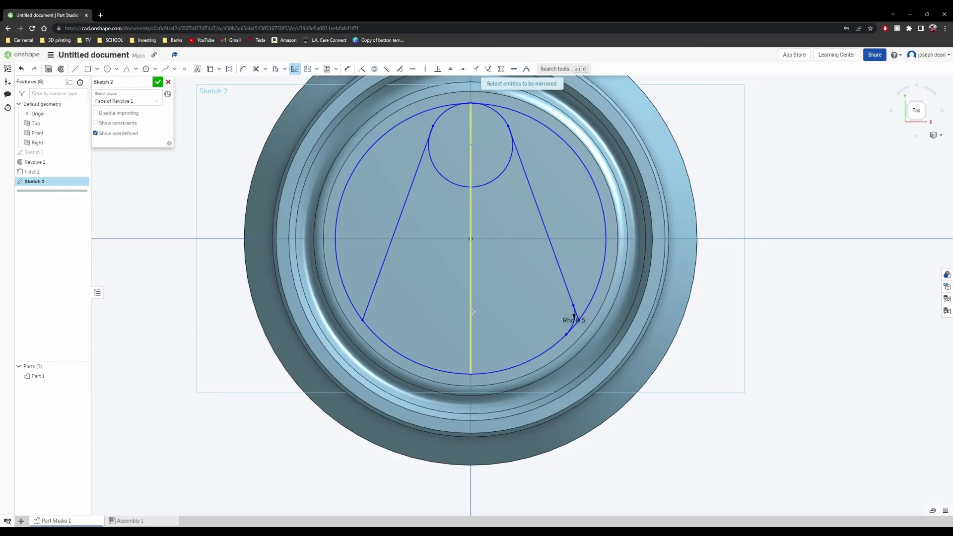
{"action": "left_click", "coordinate": [576, 322]}
{"action": "left_click", "coordinate": [158, 83]}
{"action": "right_click", "coordinate": [164, 117]}
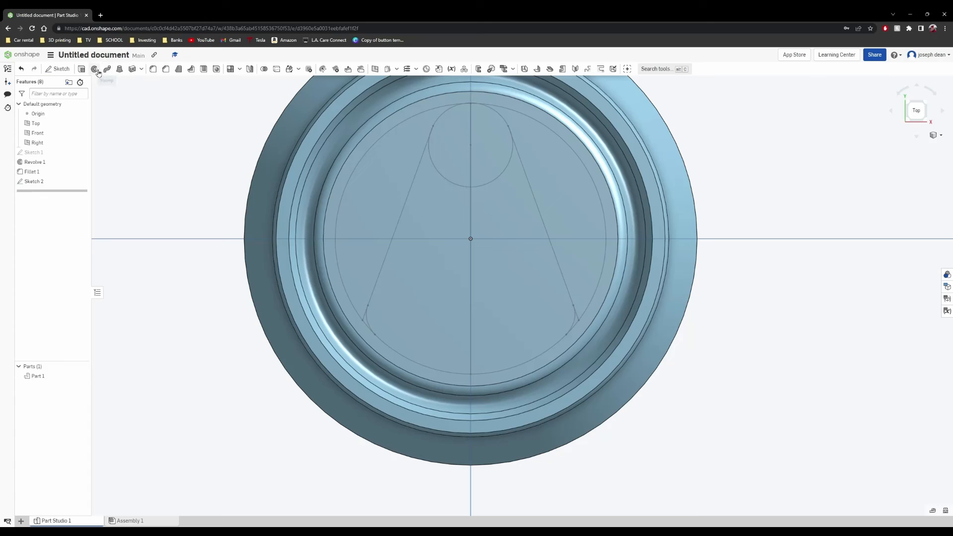
- Start an extrusion using the four sketch regions that form the rounded wedge-shaped opening on the lid
{"action": "left_click", "coordinate": [82, 69]}
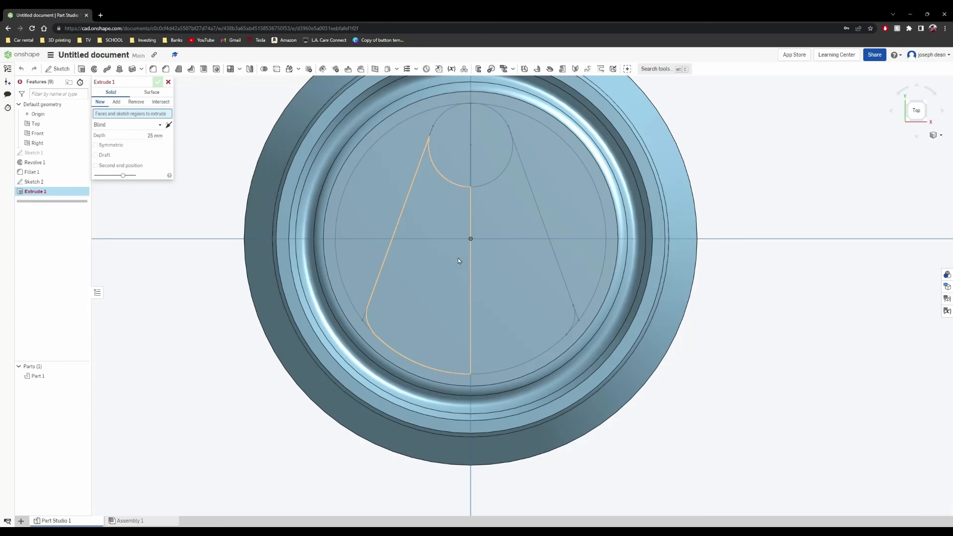
{"action": "left_click", "coordinate": [457, 231]}
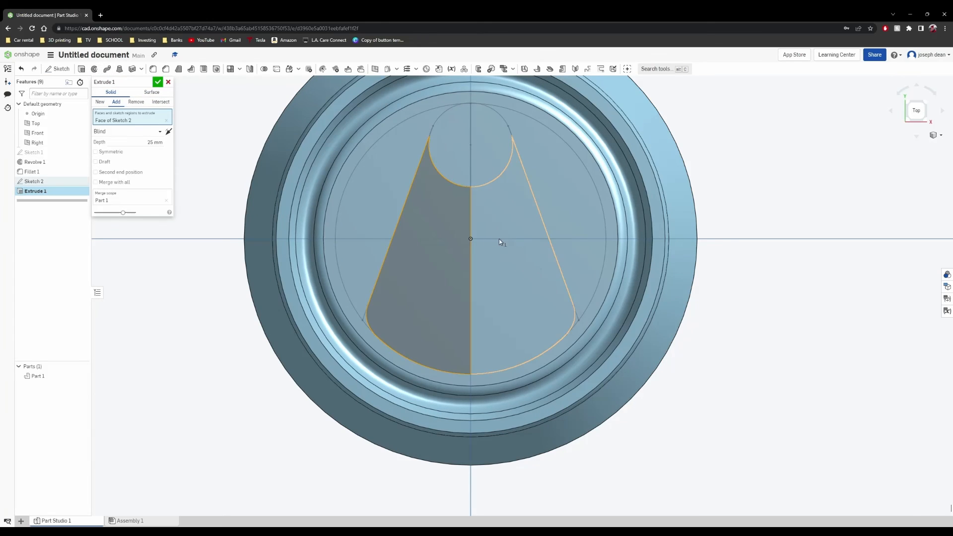
{"action": "left_click", "coordinate": [498, 240]}
{"action": "left_click", "coordinate": [483, 168]}
{"action": "left_click", "coordinate": [451, 161]}
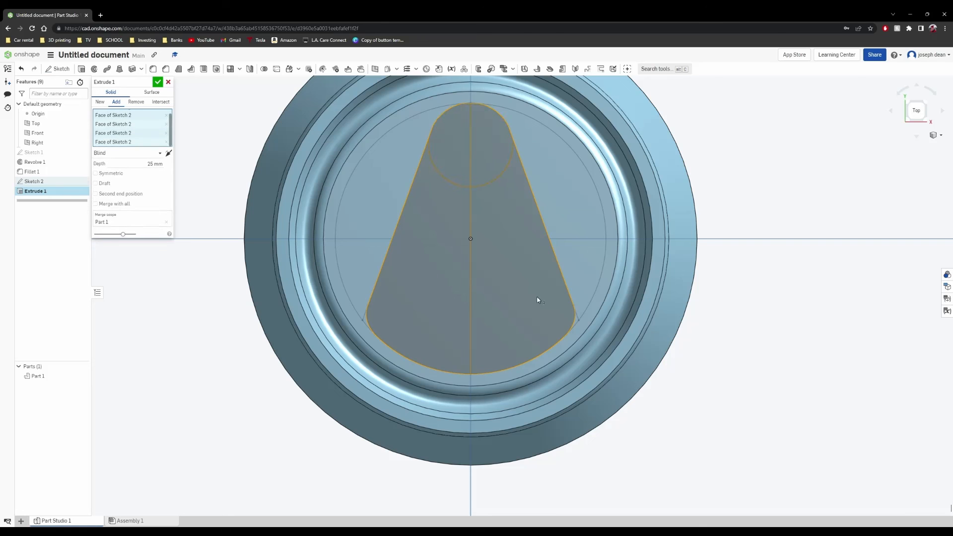
- Direct the wedge extrusion downward into the lid with a blind depth of 0.22 mm
{"action": "right_click_drag", "start_coordinate": [318, 251], "coordinate": [454, 234]}
{"action": "left_click_drag", "start_coordinate": [406, 171], "coordinate": [409, 328]}
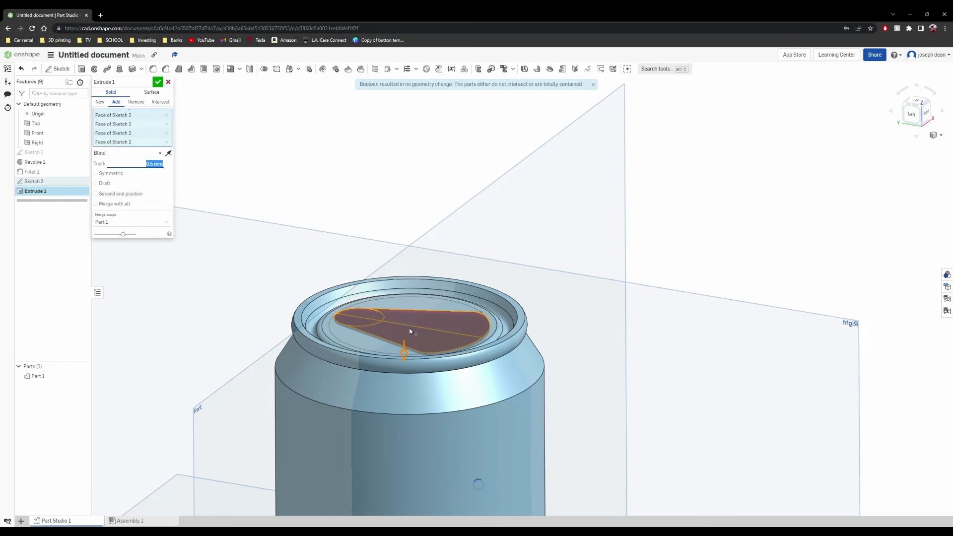
{"action": "right_click_drag", "start_coordinate": [409, 327], "coordinate": [485, 194]}
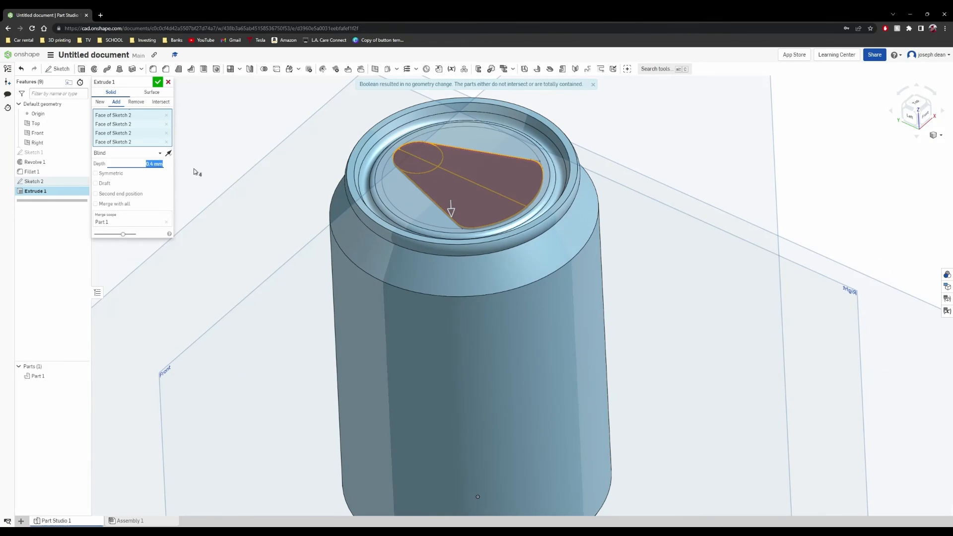
{"action": "scroll", "coordinate": [536, 219], "scroll_direction": "up", "scroll_amount": 5}
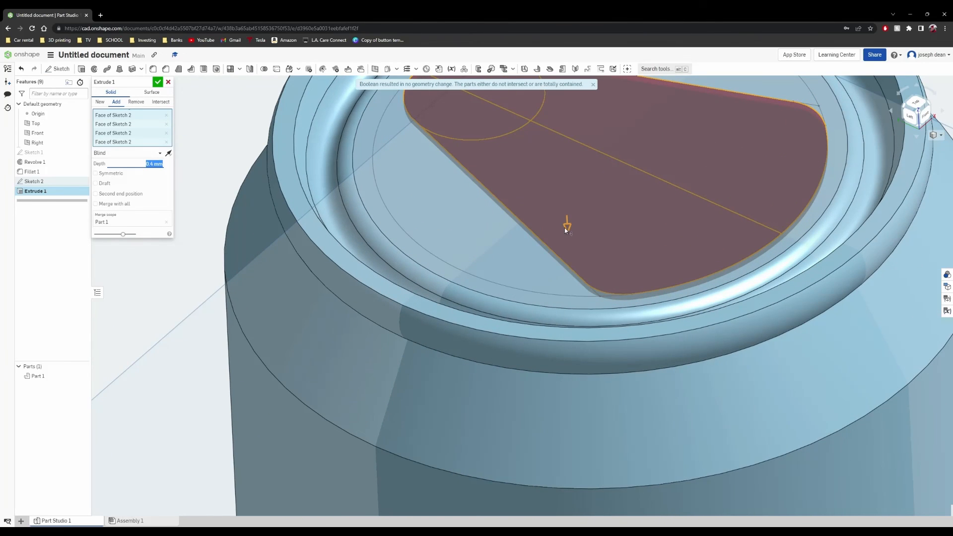
{"action": "left_click_drag", "start_coordinate": [564, 227], "coordinate": [567, 223]}
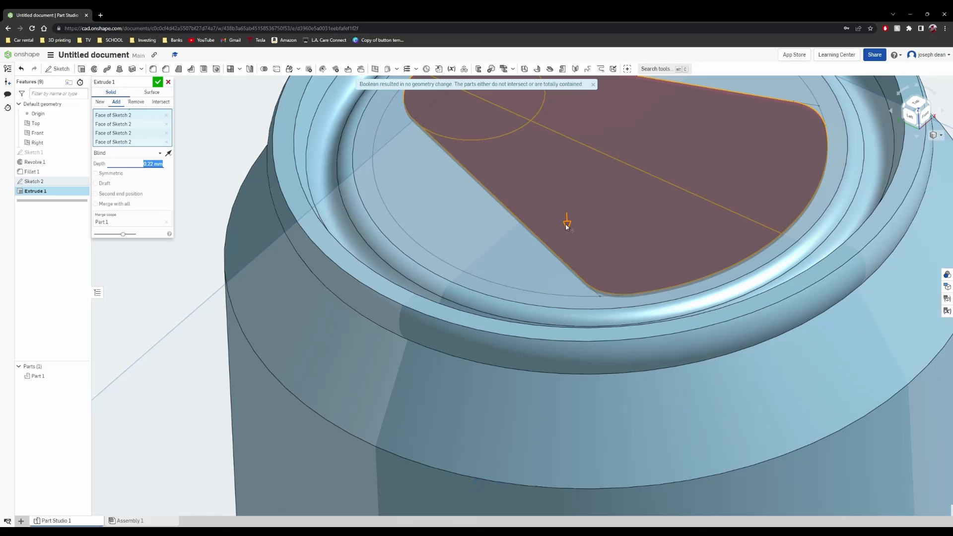
- Set the wedge extrusion to remove material from the lid and complete the cut
{"action": "left_click", "coordinate": [136, 102]}
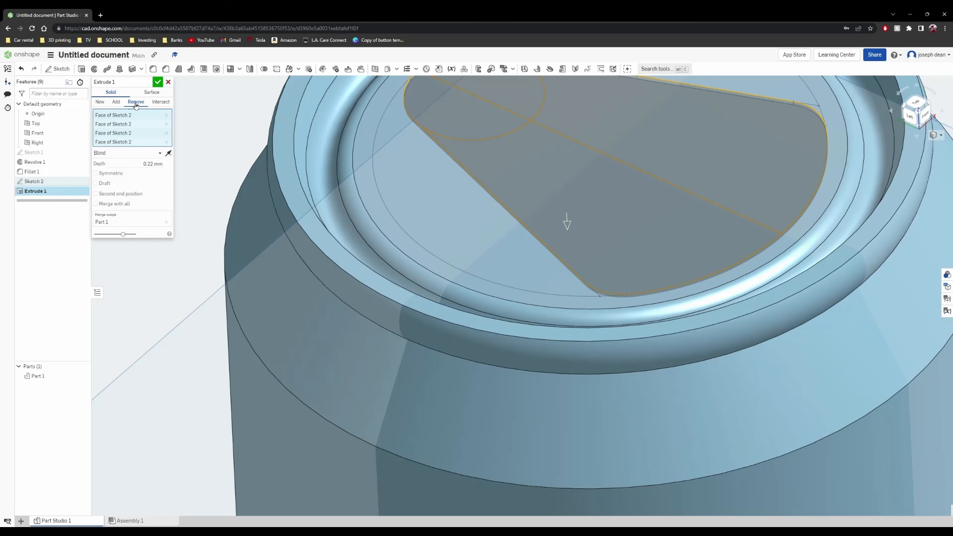
{"action": "left_click", "coordinate": [116, 102]}
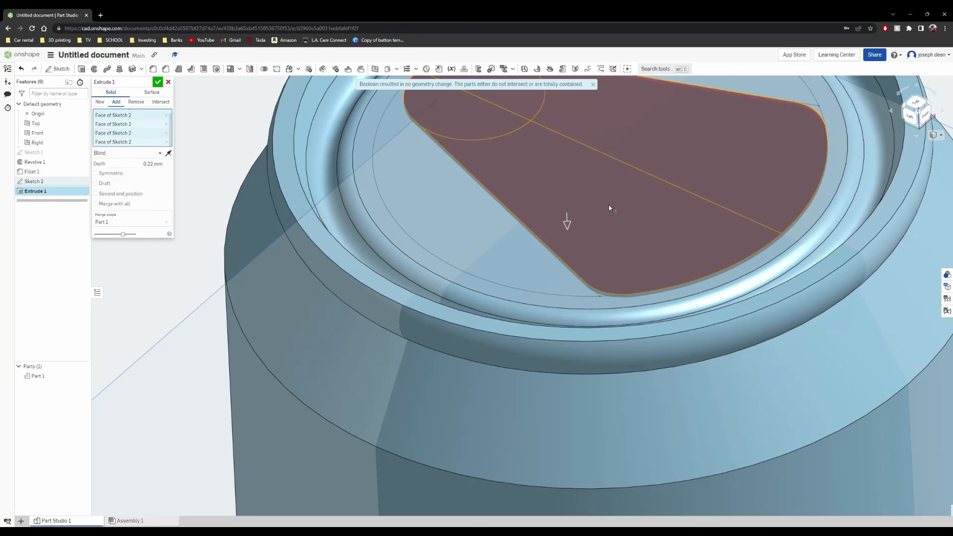
{"action": "scroll", "coordinate": [609, 208], "scroll_direction": "down", "scroll_amount": 3}
{"action": "right_click_drag", "start_coordinate": [407, 271], "coordinate": [407, 246]}
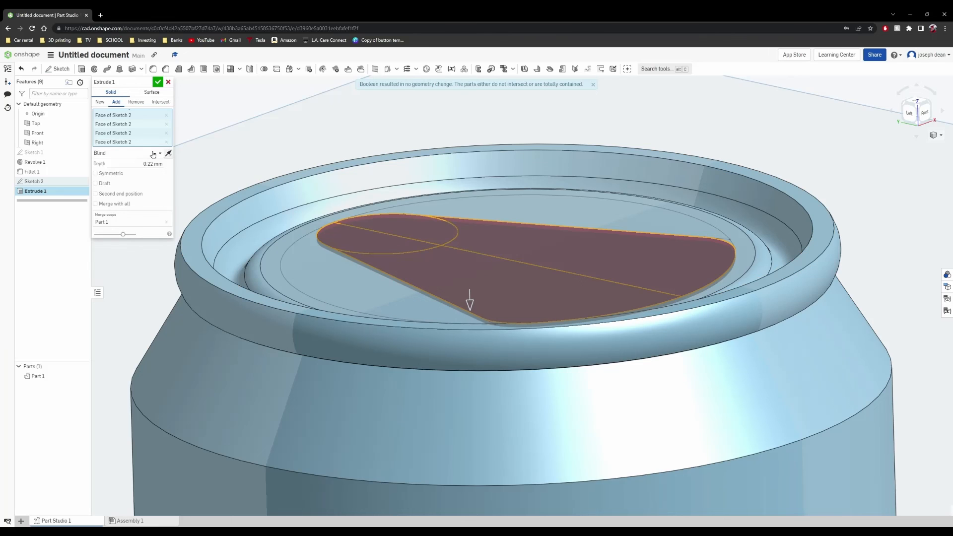
{"action": "left_click", "coordinate": [137, 101]}
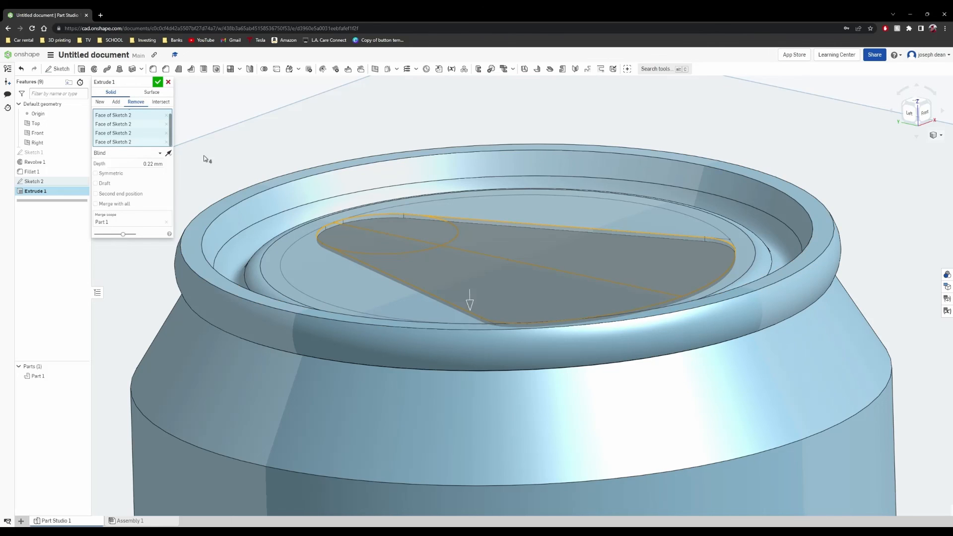
{"action": "left_click", "coordinate": [158, 83]}
{"action": "right_click_drag", "start_coordinate": [233, 114], "coordinate": [277, 180]}
{"action": "scroll", "coordinate": [279, 187], "scroll_direction": "down", "scroll_amount": 2}
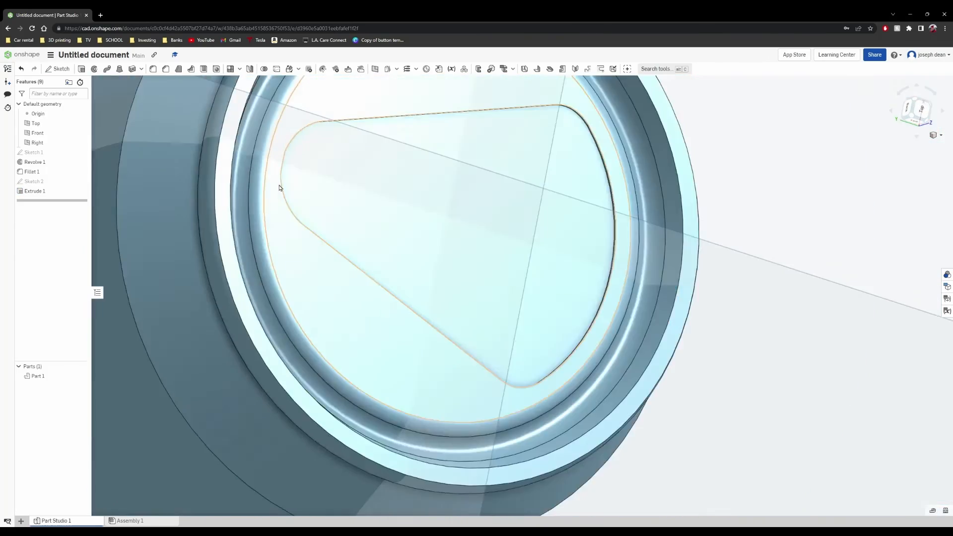
{"action": "scroll", "coordinate": [279, 187], "scroll_direction": "down", "scroll_amount": 5}
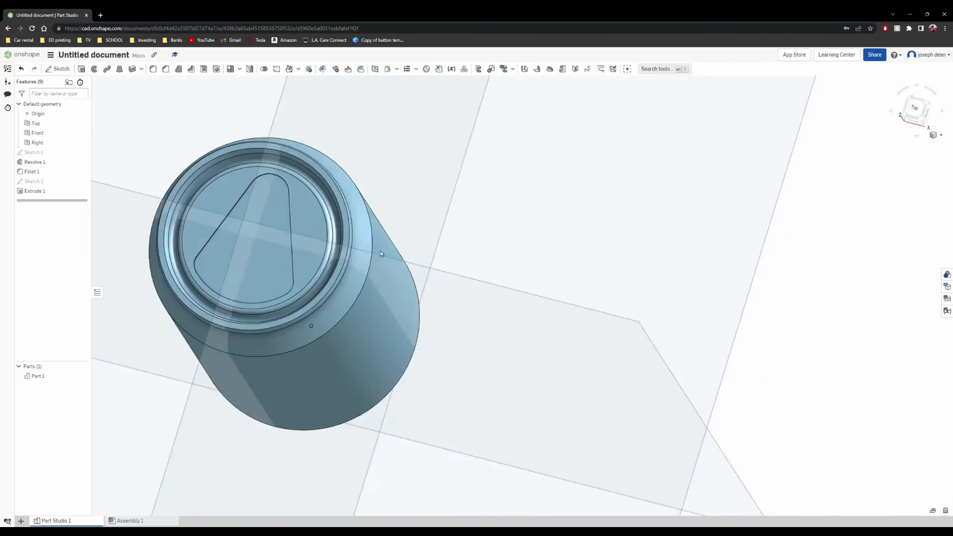